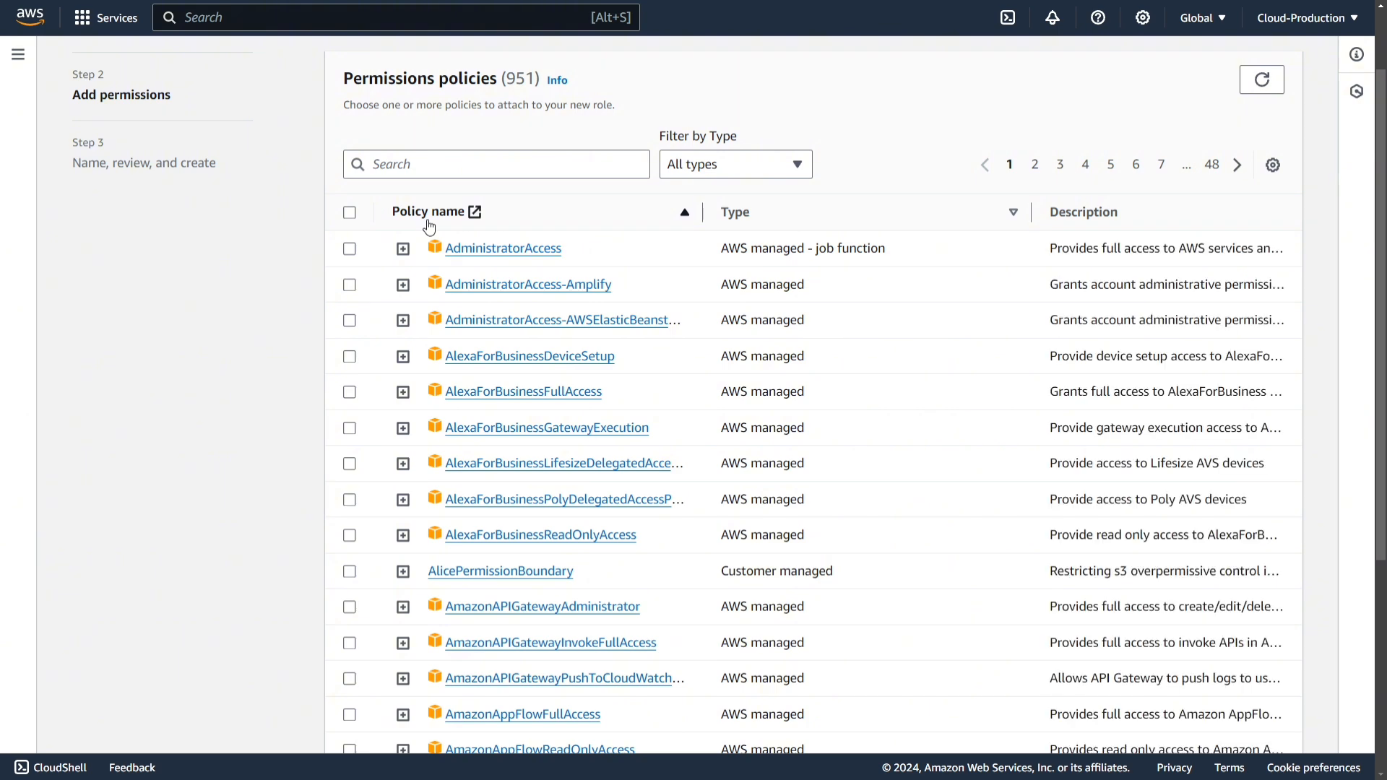
Search the permissions policies for s3read, select AmazonS3ReadOnlyAccess for the new role, and continue to the review stage
click(402, 164)
text(s3readc)
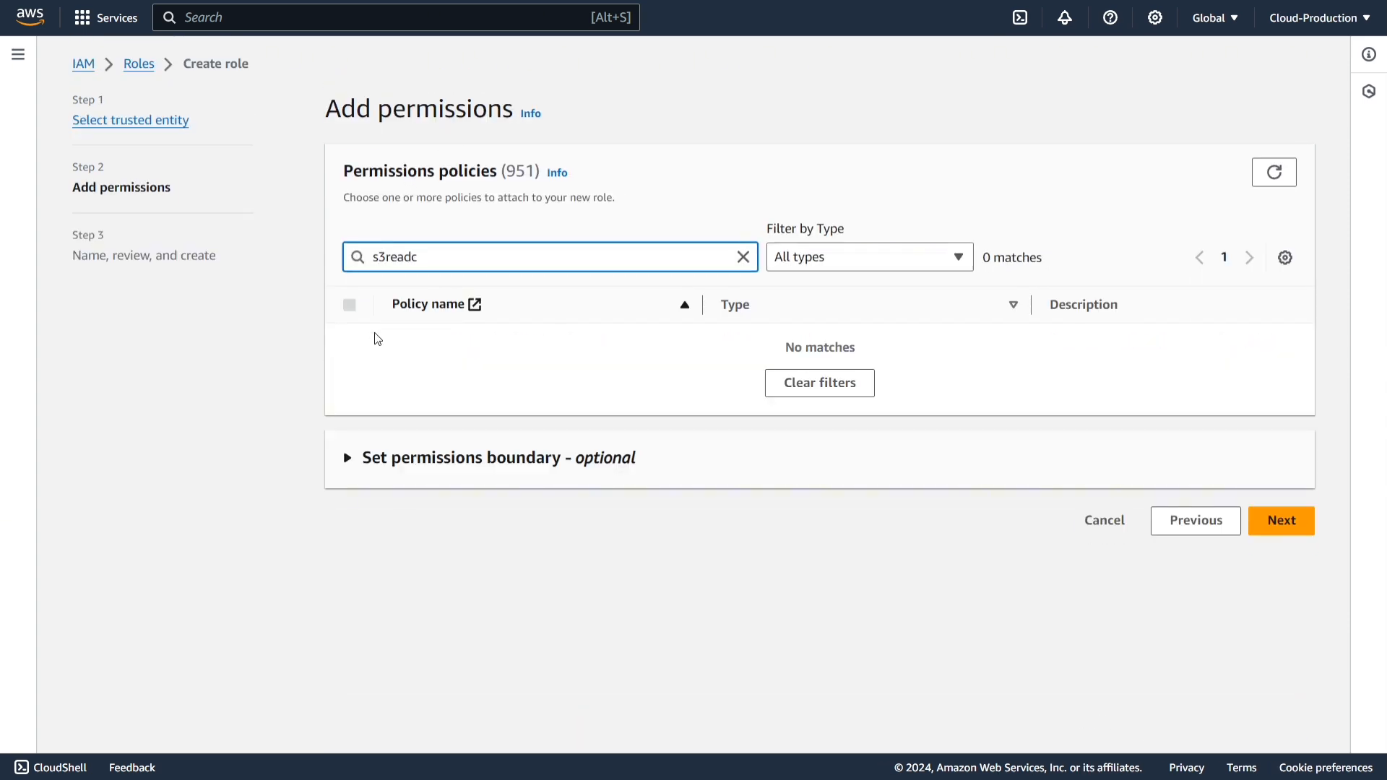
key(BackSpace)
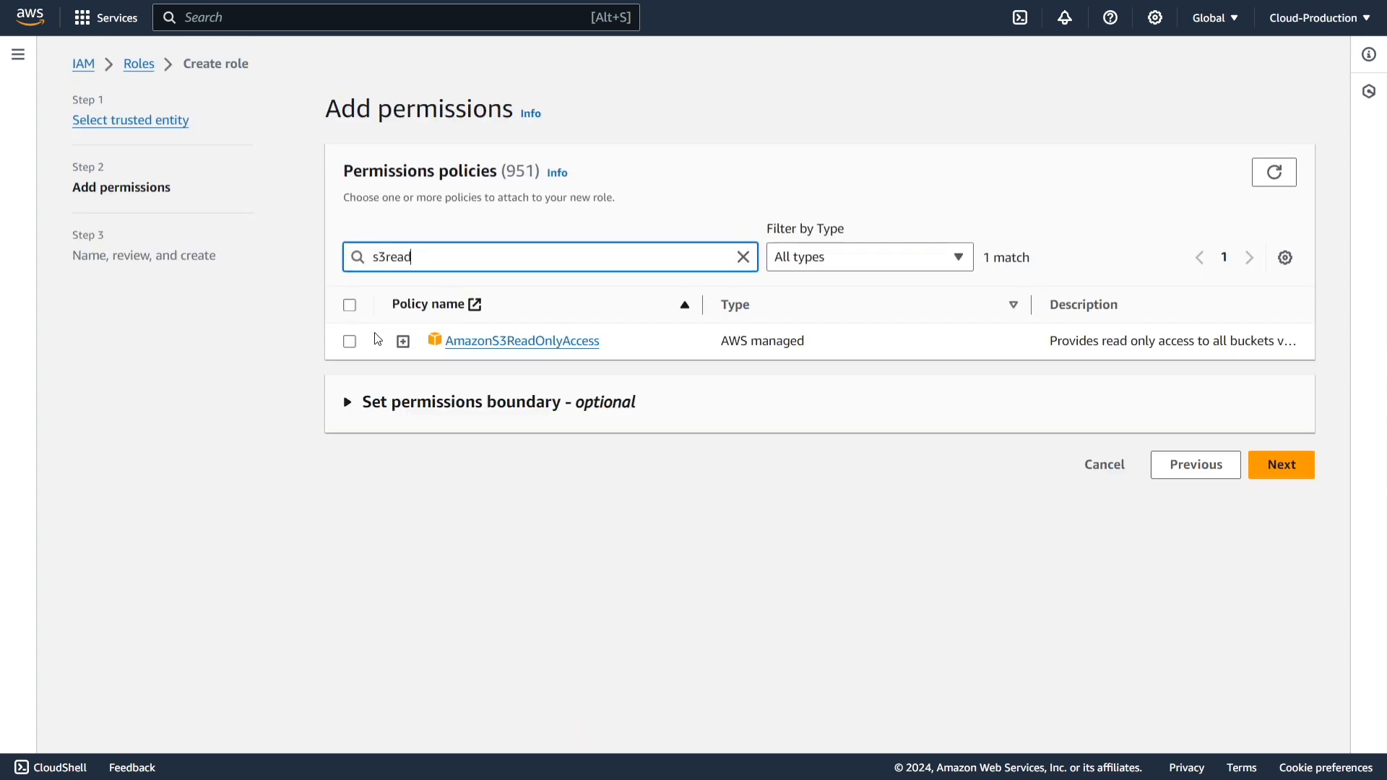
click(353, 343)
click(354, 341)
click(364, 343)
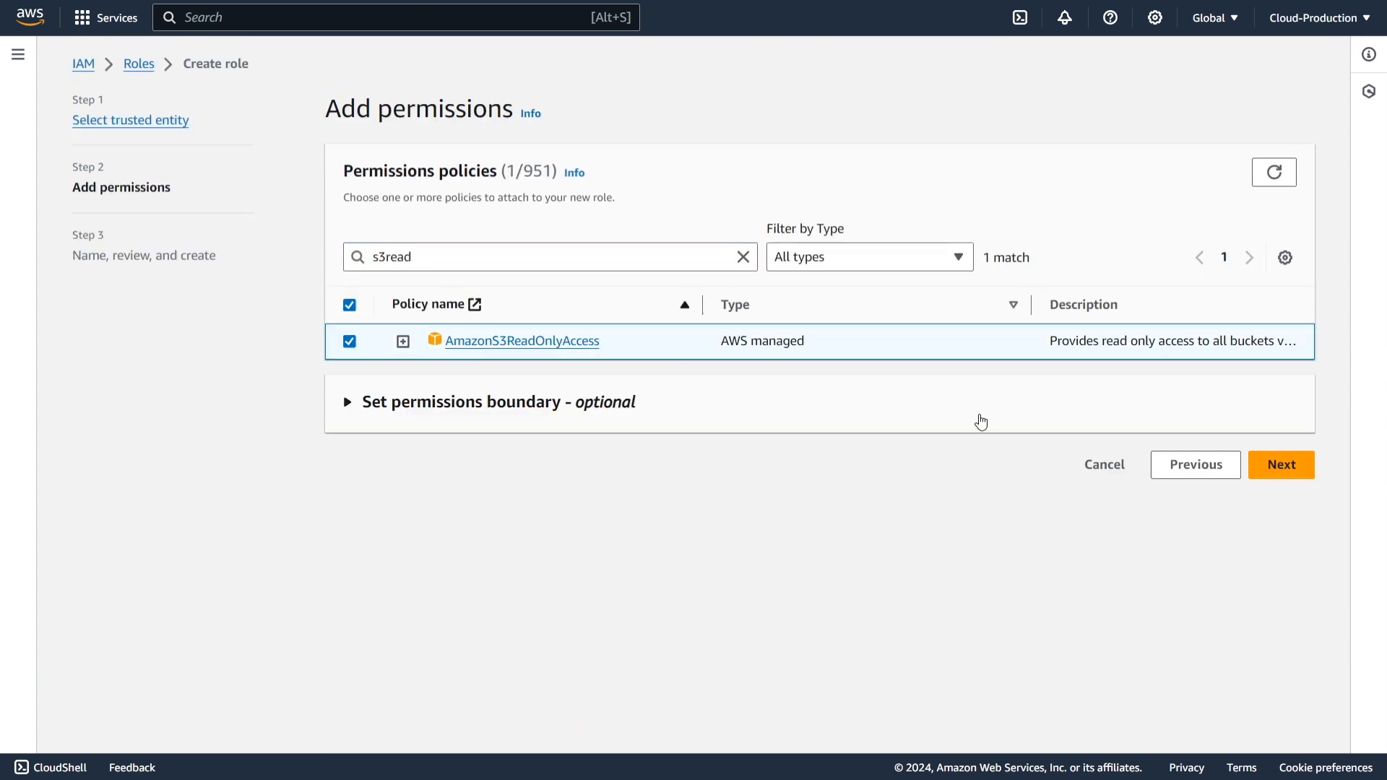
click(1276, 473)
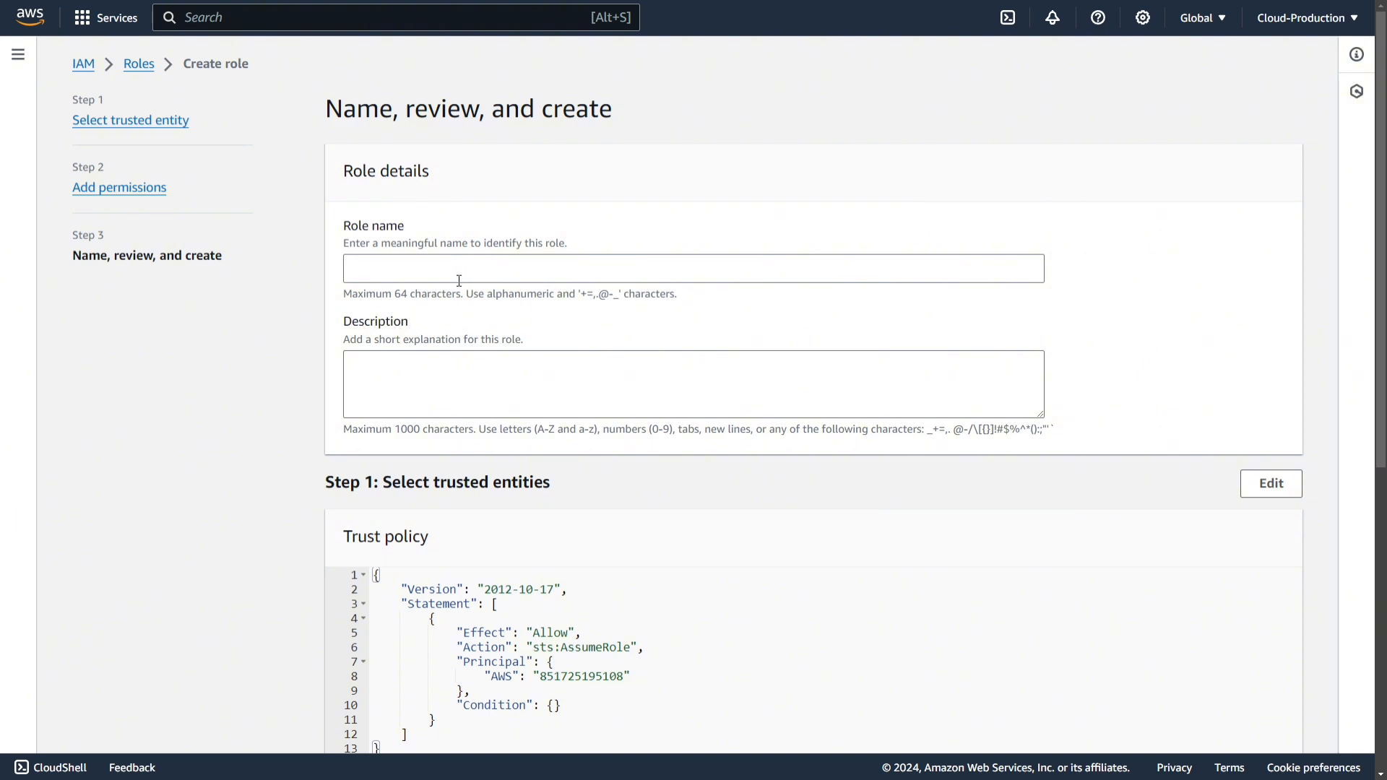
Name the role S3AccessRole and create it
click(447, 276)
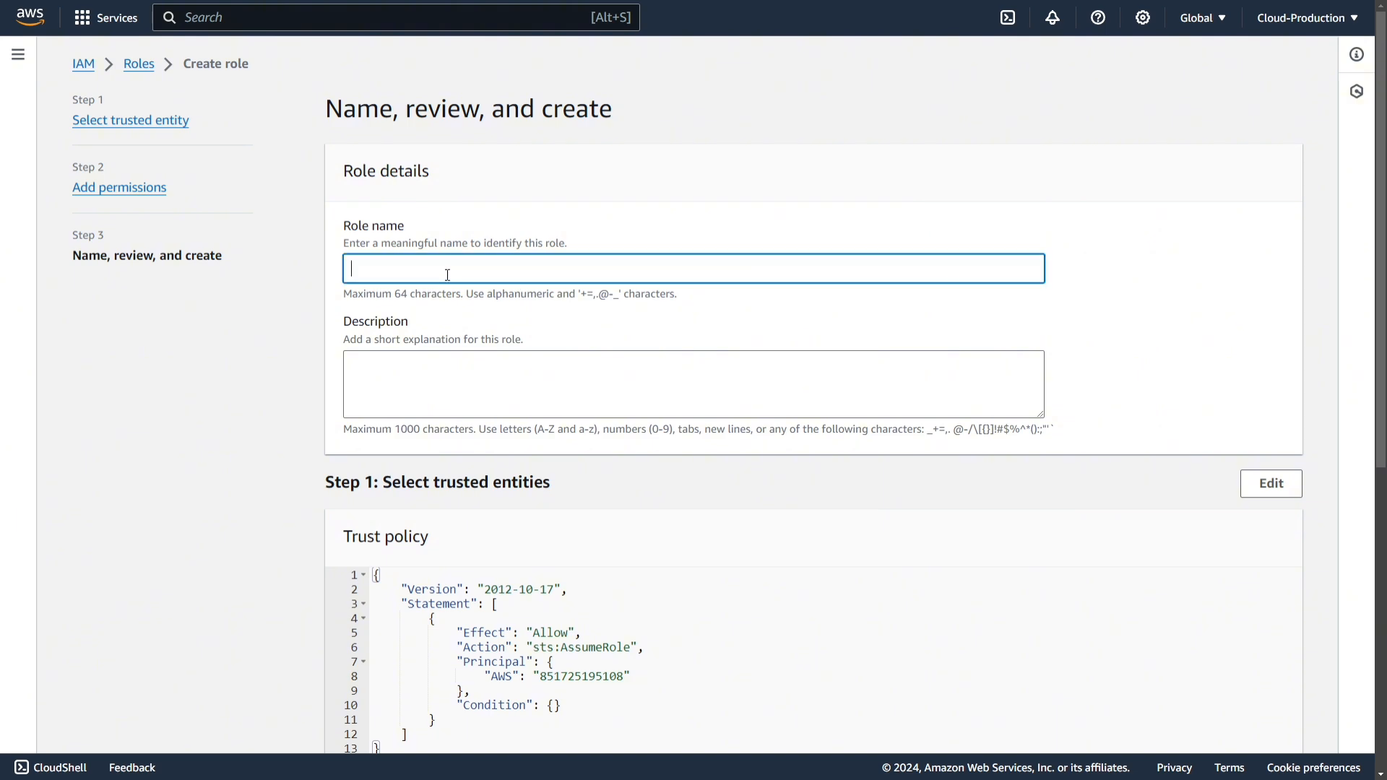
text(S3AccessRole)
scroll(448, 275, down, 7)
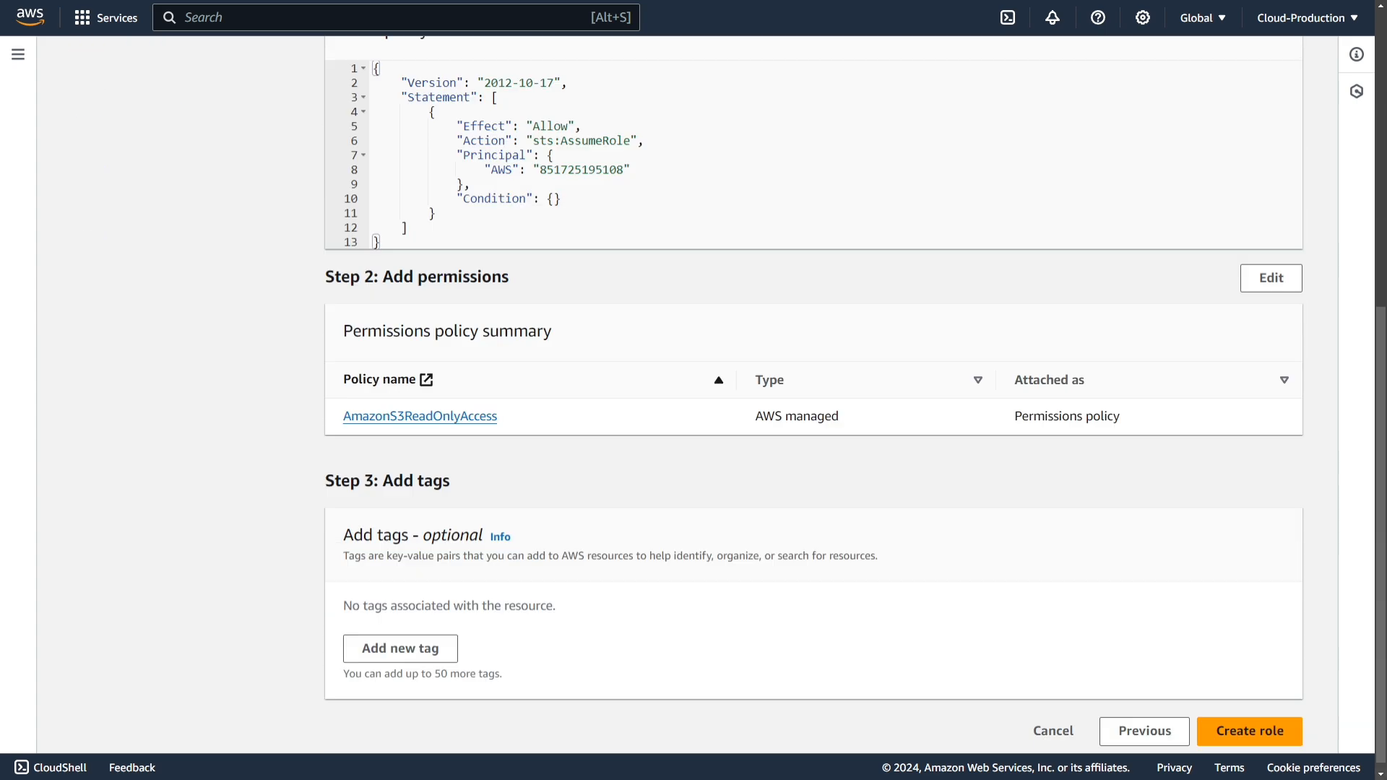
click(1250, 733)
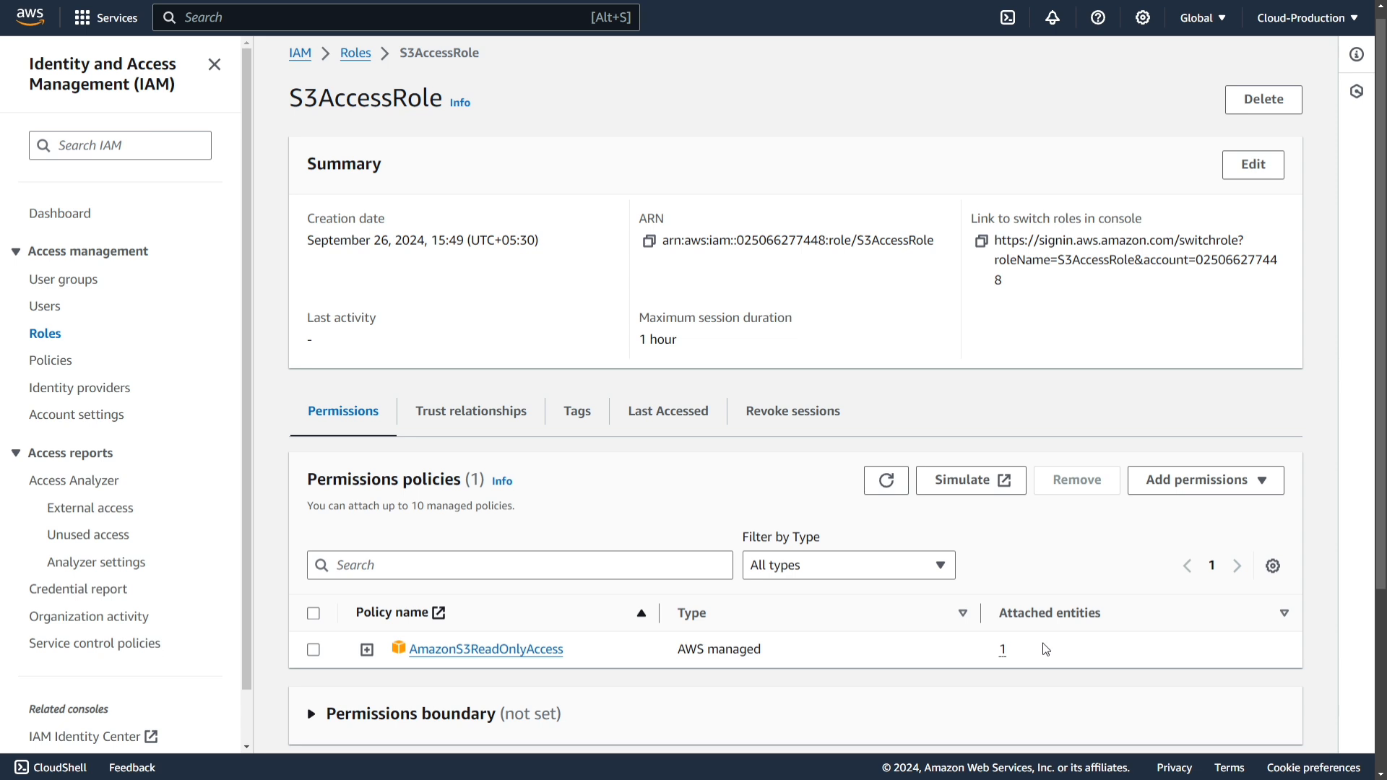
Edit the S3AccessRole trust policy so its AWS principal is the other account's IAM user ARN, and update the policy
click(453, 427)
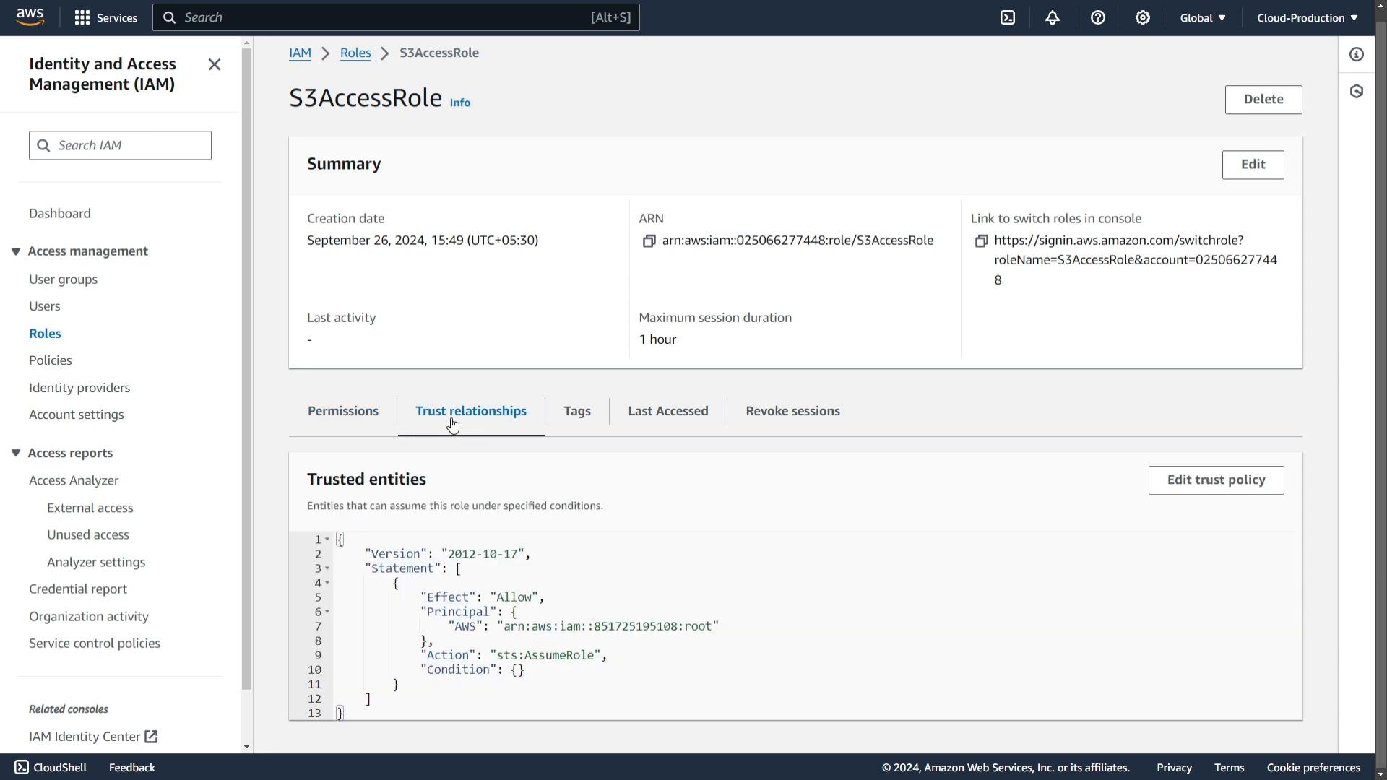
click(1246, 481)
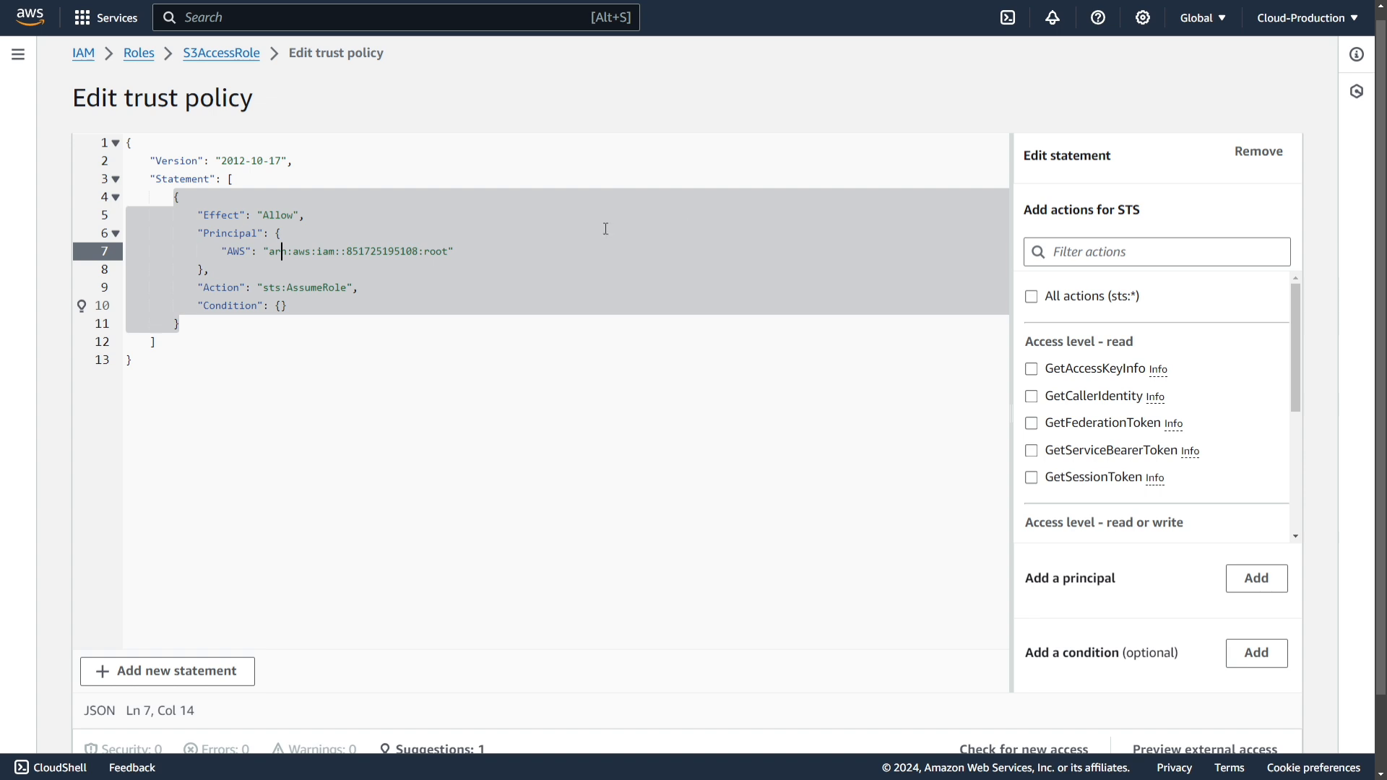
drag(449, 254, 383, 265)
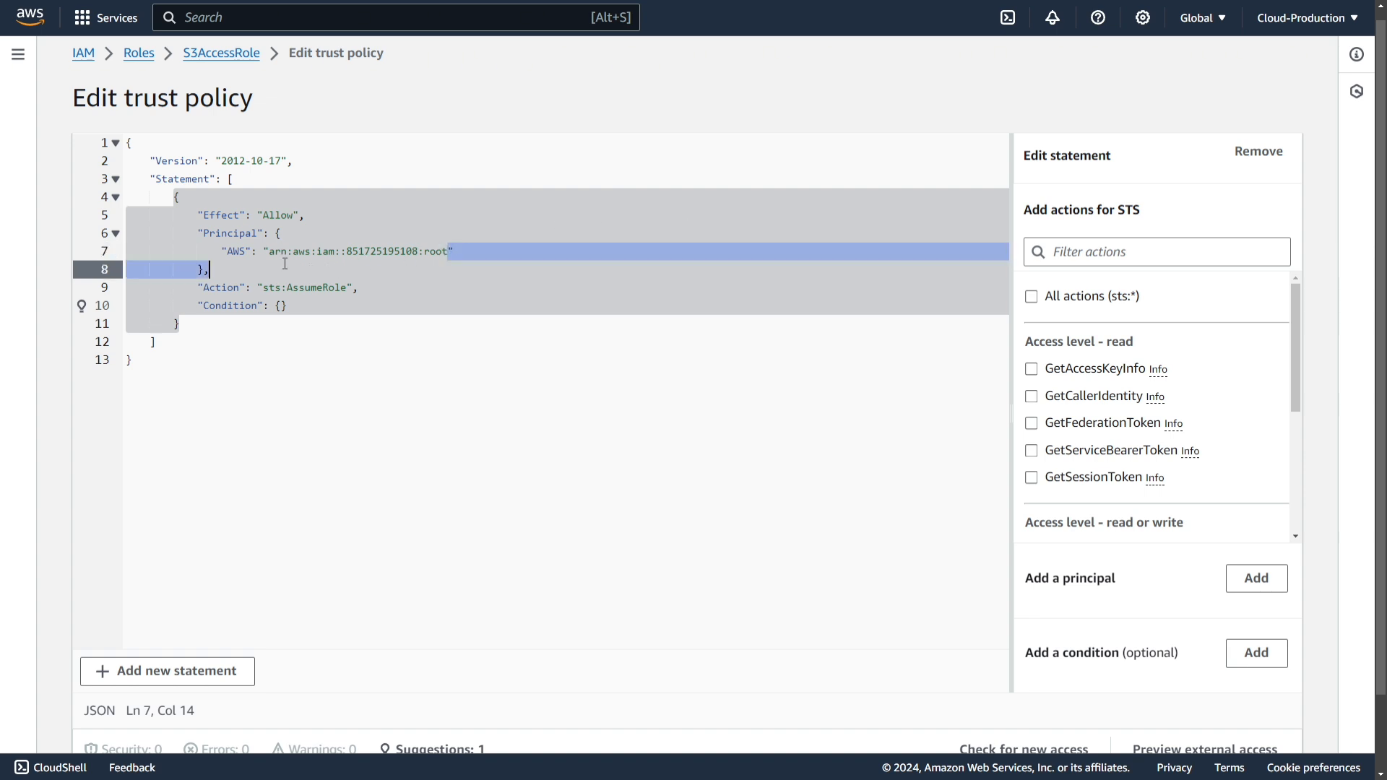
drag(285, 264, 266, 254)
key(ctrl+v)
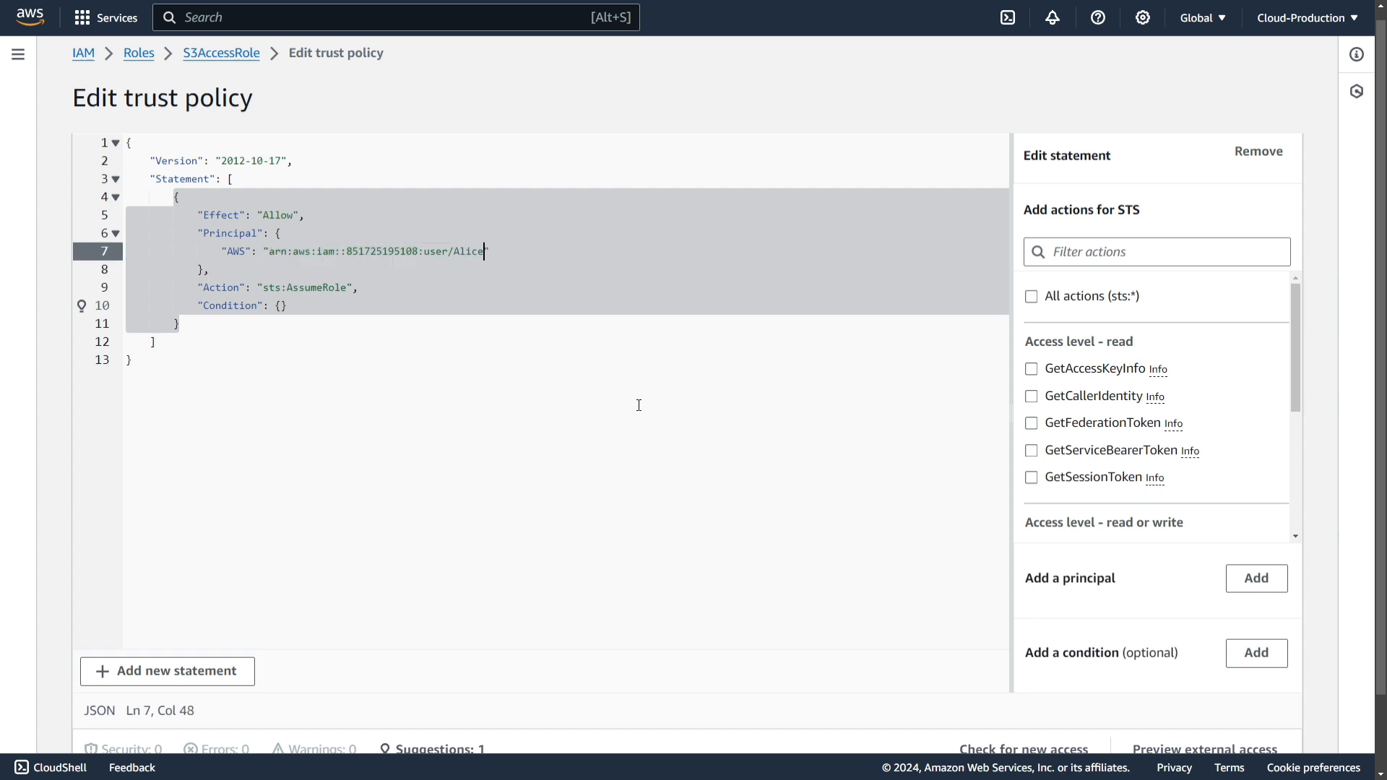
scroll(639, 405, down, 2)
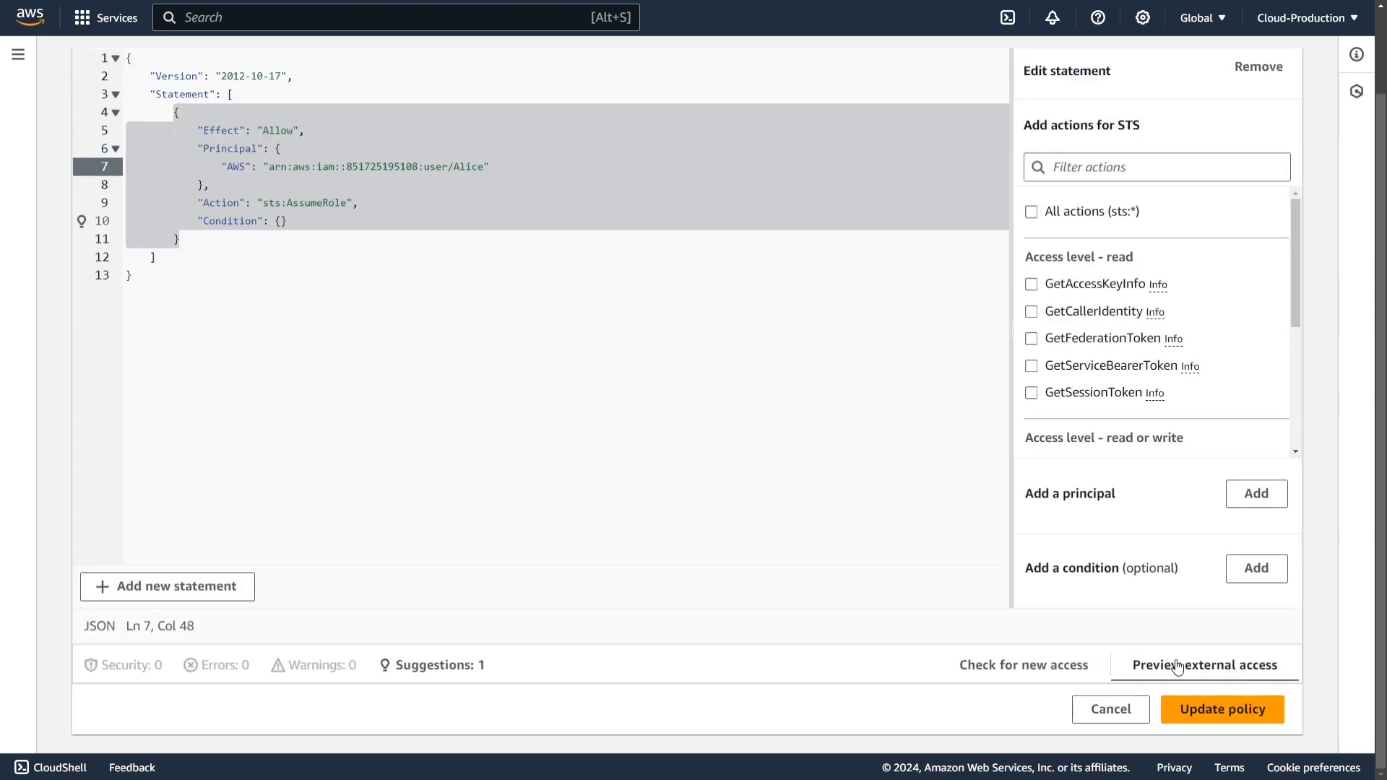
click(1221, 715)
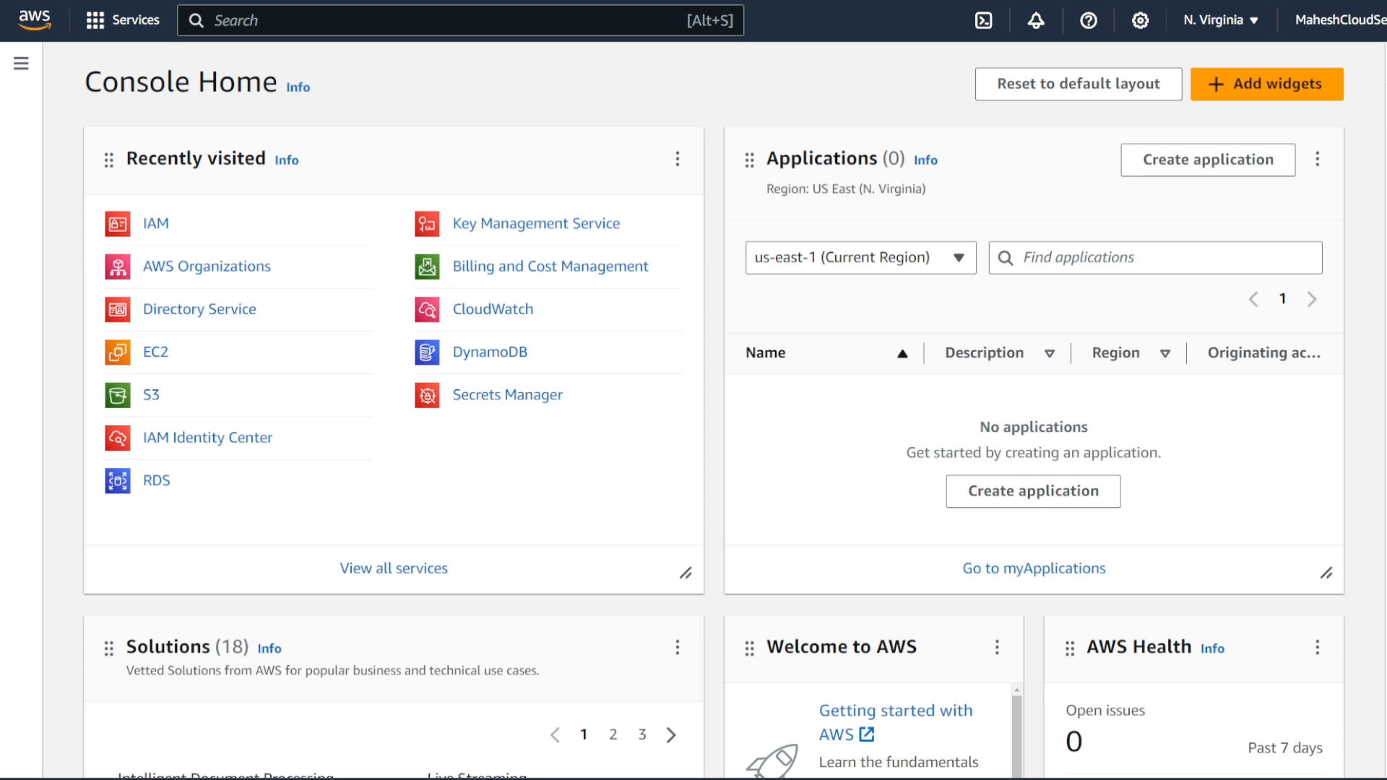
In the other account's IAM, start a new policy with JSON that allows sts:AssumeRole on the S3AccessRole ARN, and proceed to review
click(156, 225)
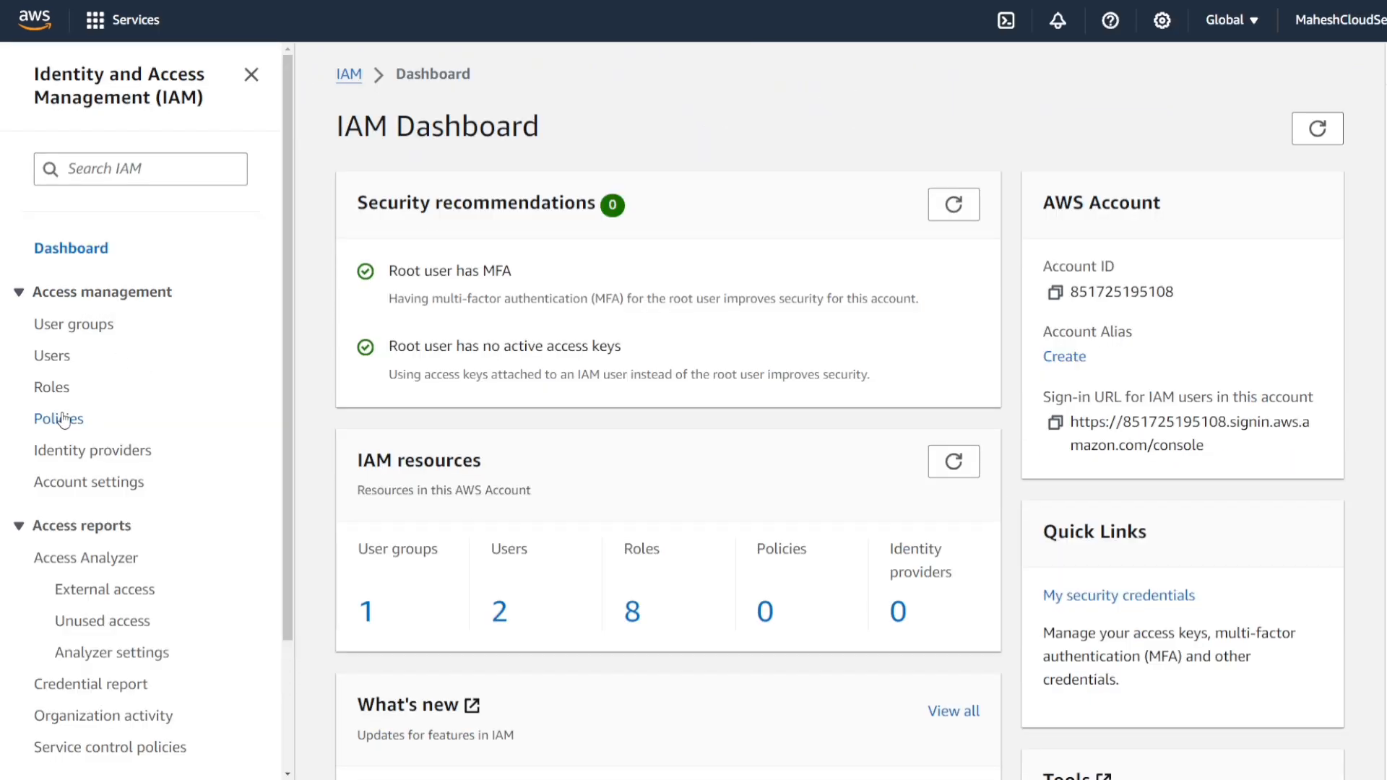
click(63, 419)
click(1268, 136)
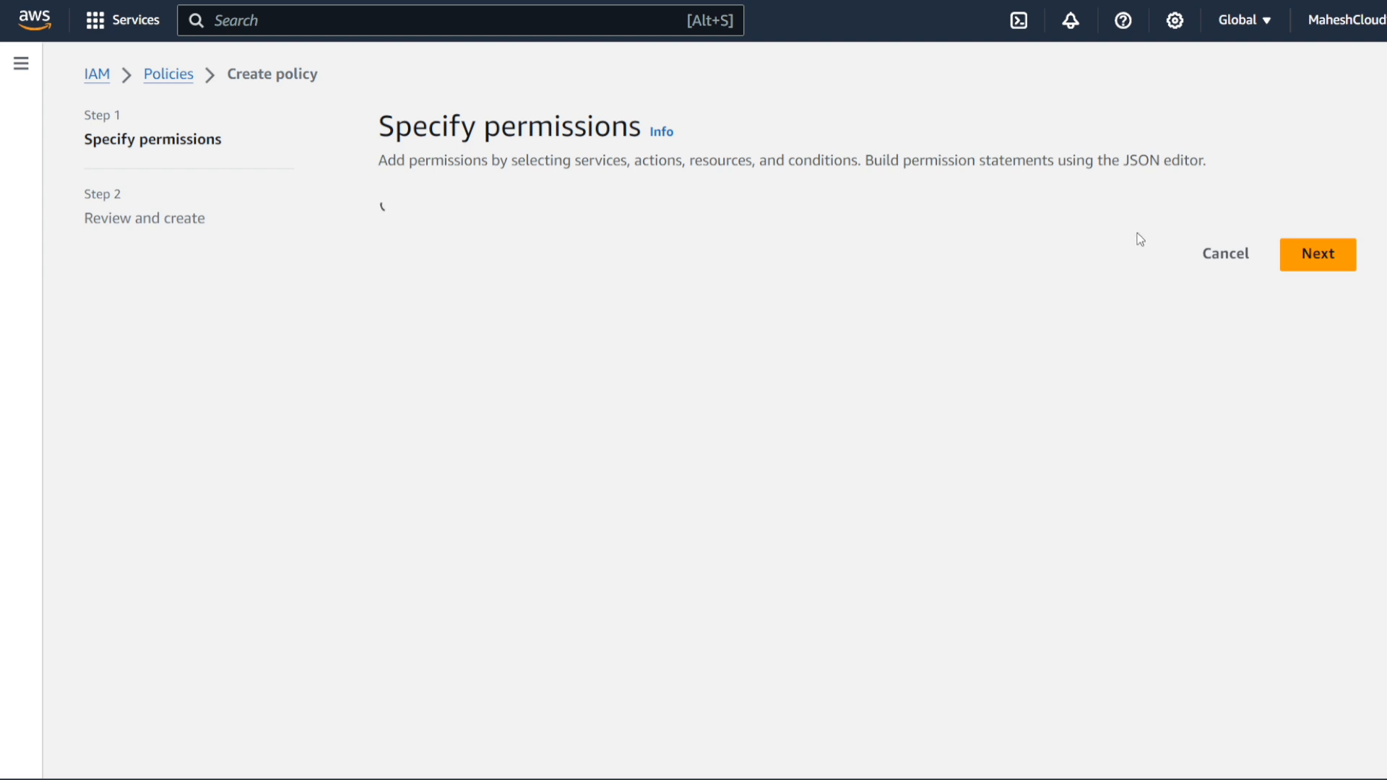
click(1084, 230)
key(ctrl+a)
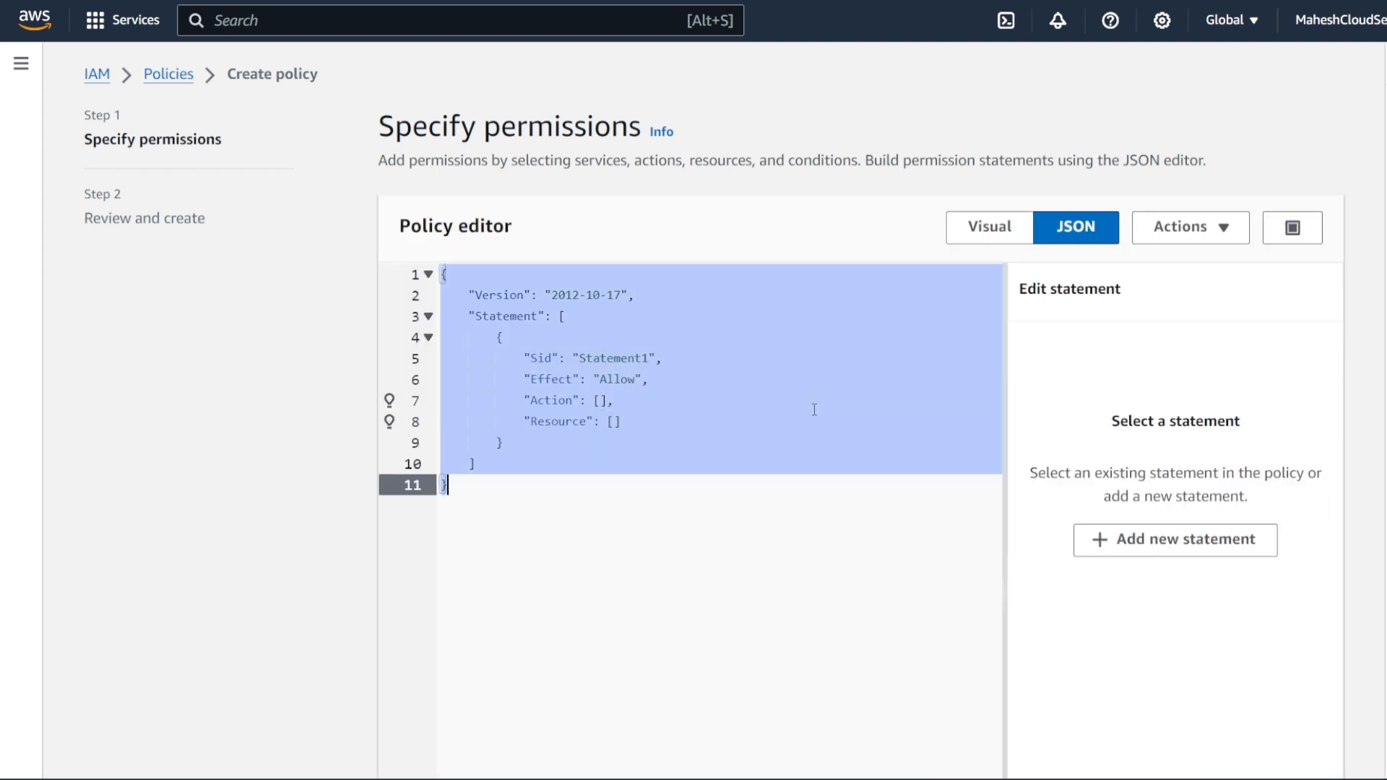
key(ctrl+v)
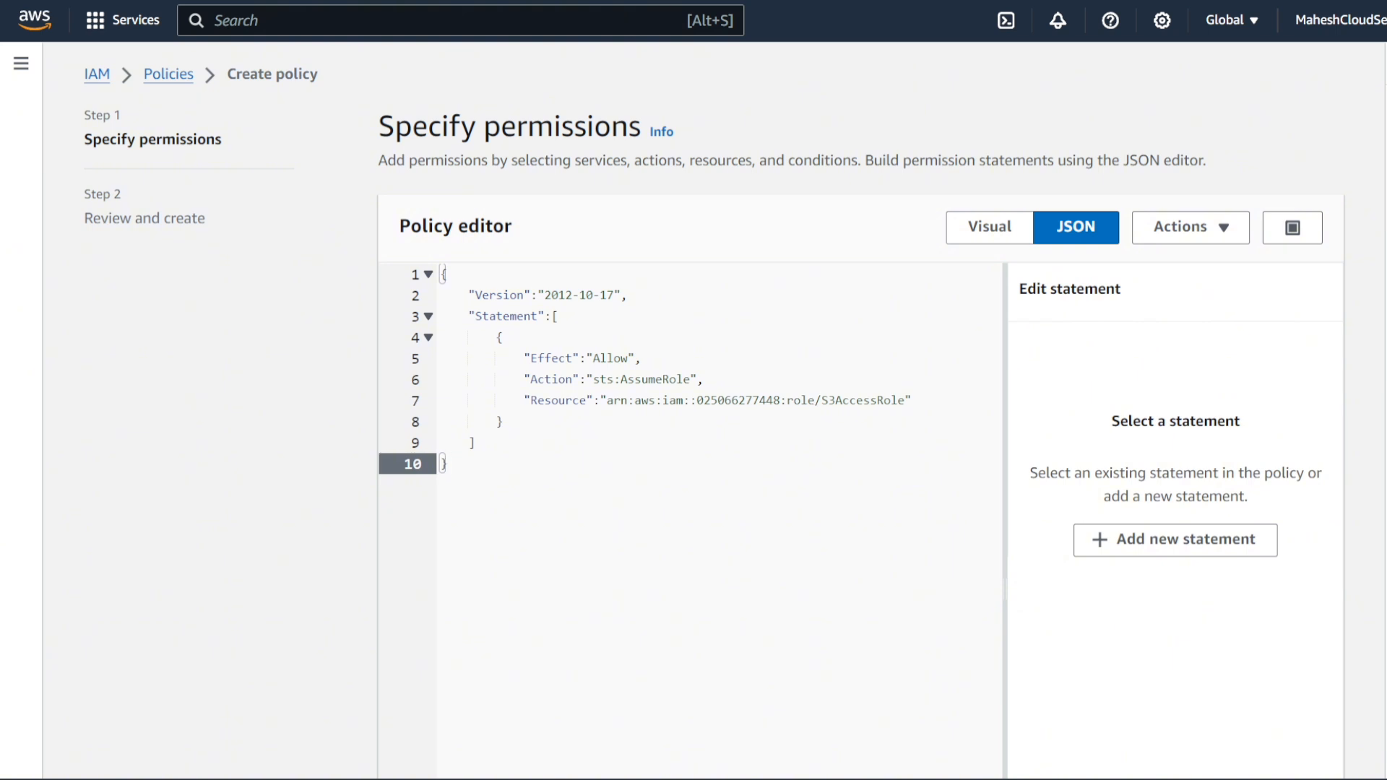
scroll(1373, 585, down, 4)
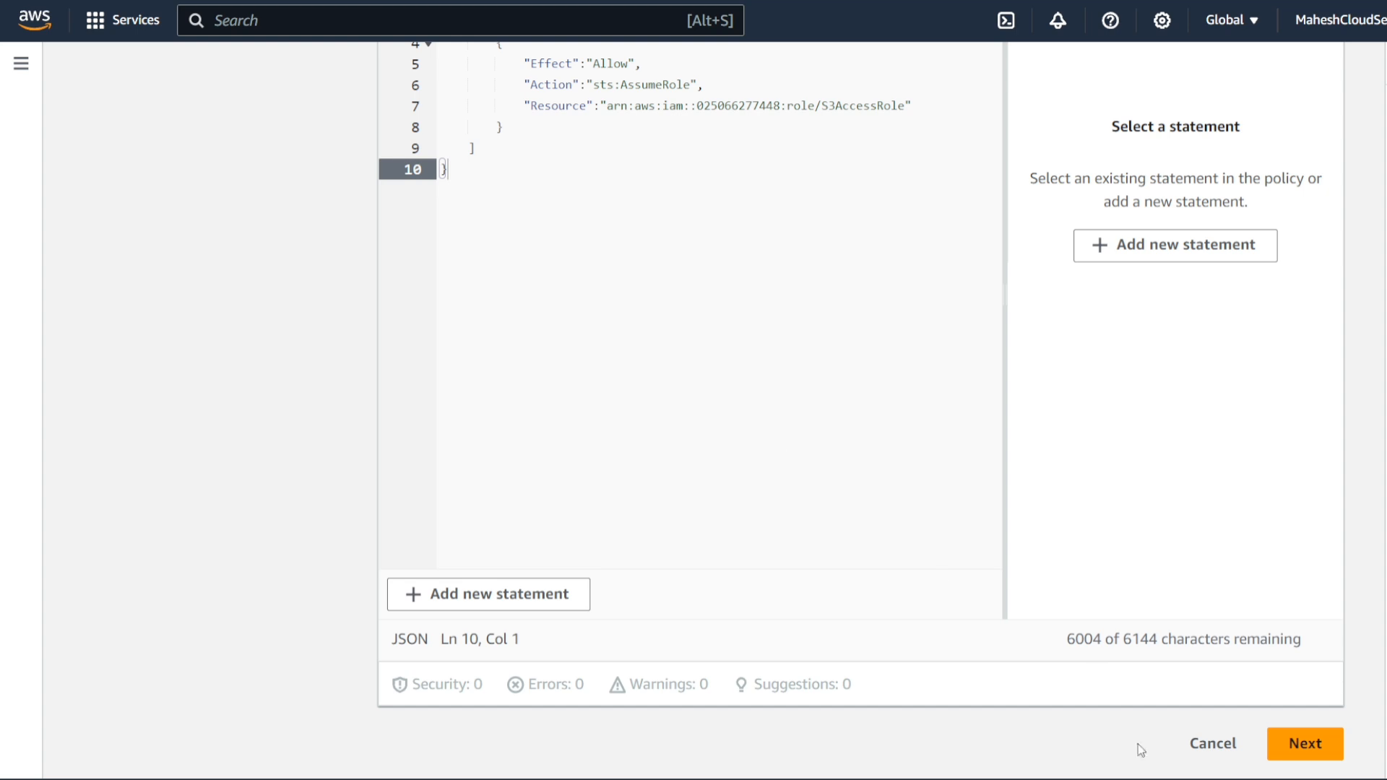
click(1304, 744)
Name the policy CrossAccountUserPolicy and create it
scroll(1341, 705, down, 2)
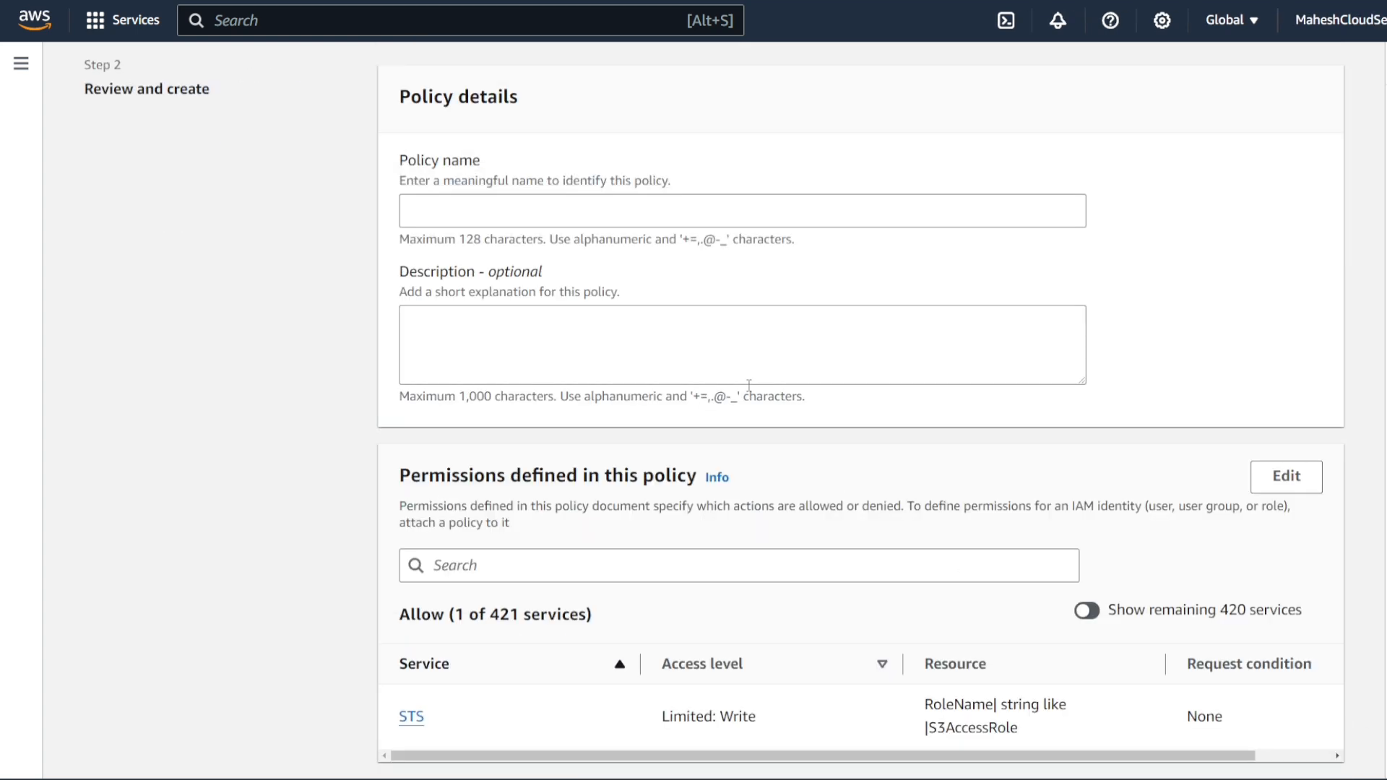
click(576, 219)
text(Cross)
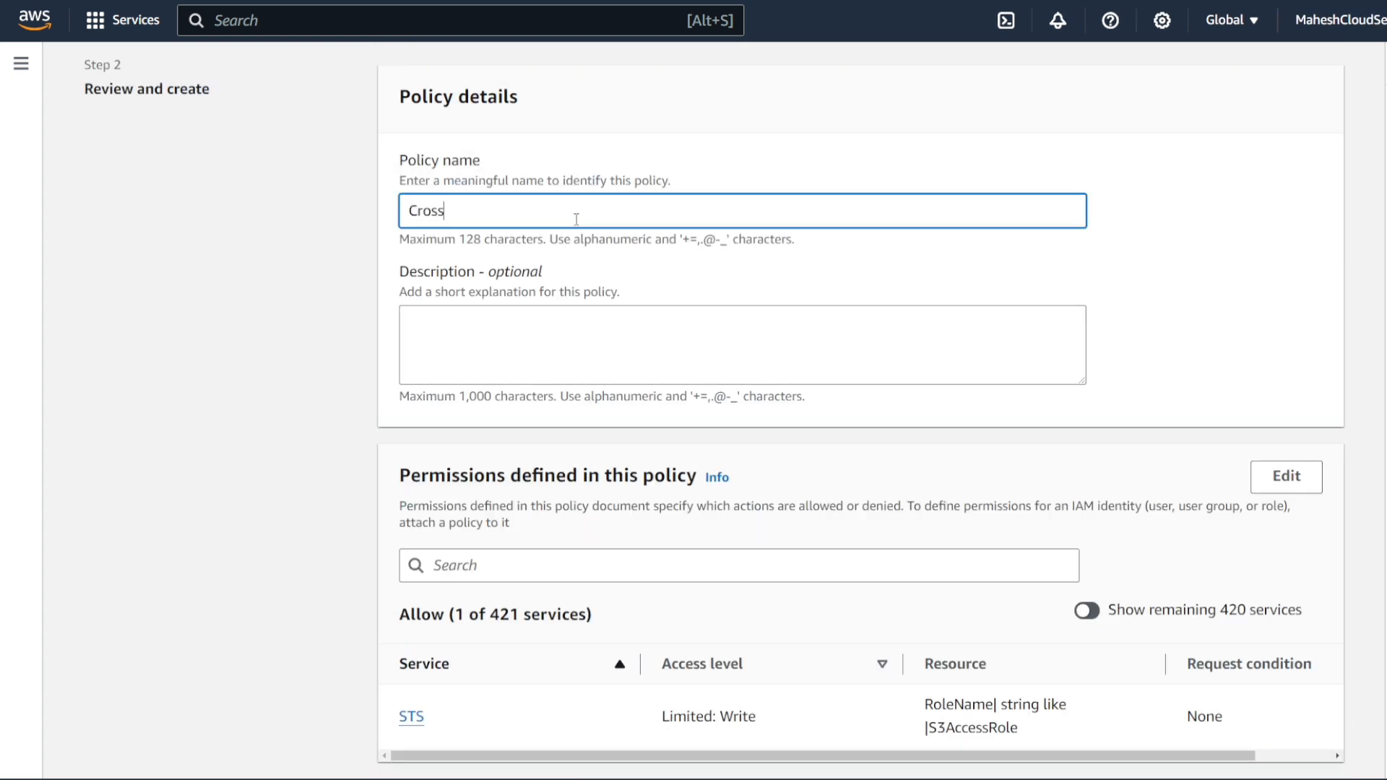
text(AccountUserPolicy)
scroll(641, 288, down, 4)
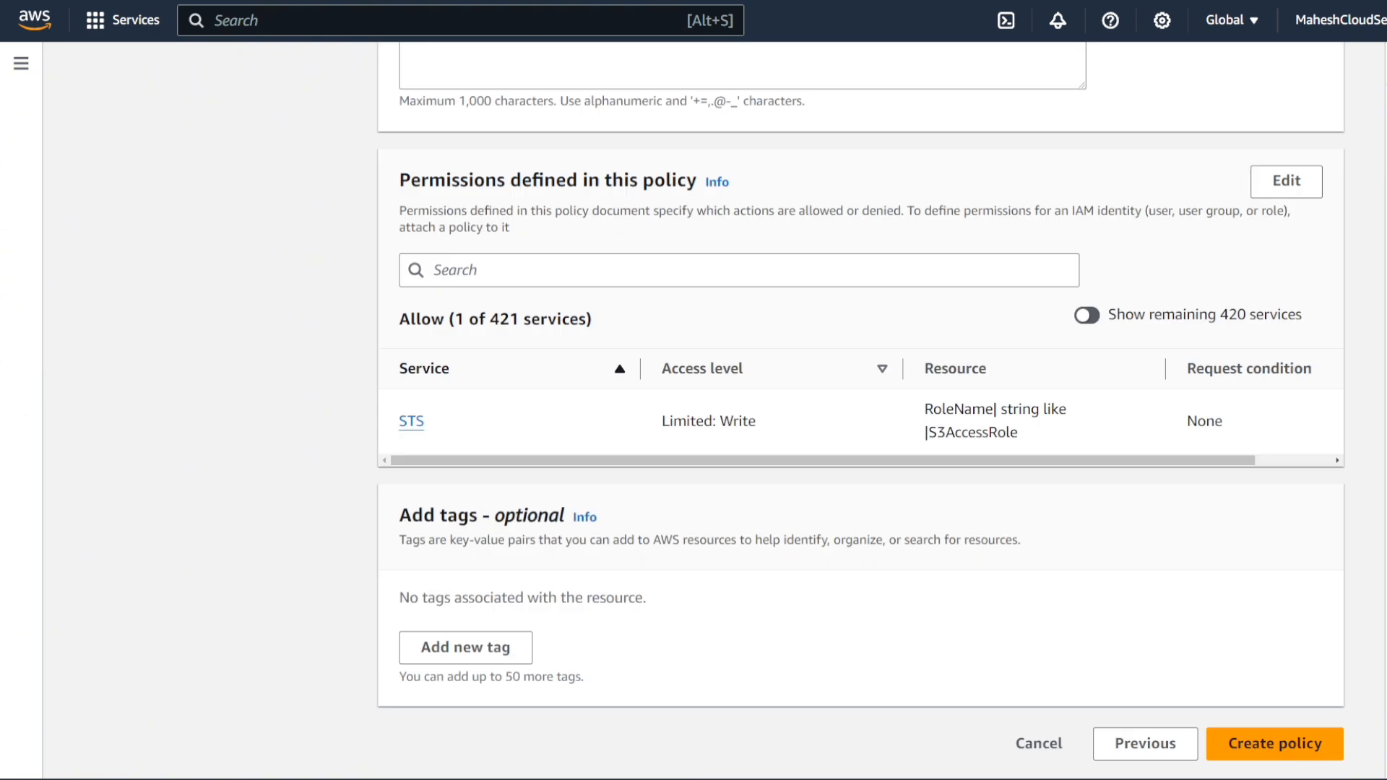
click(1233, 749)
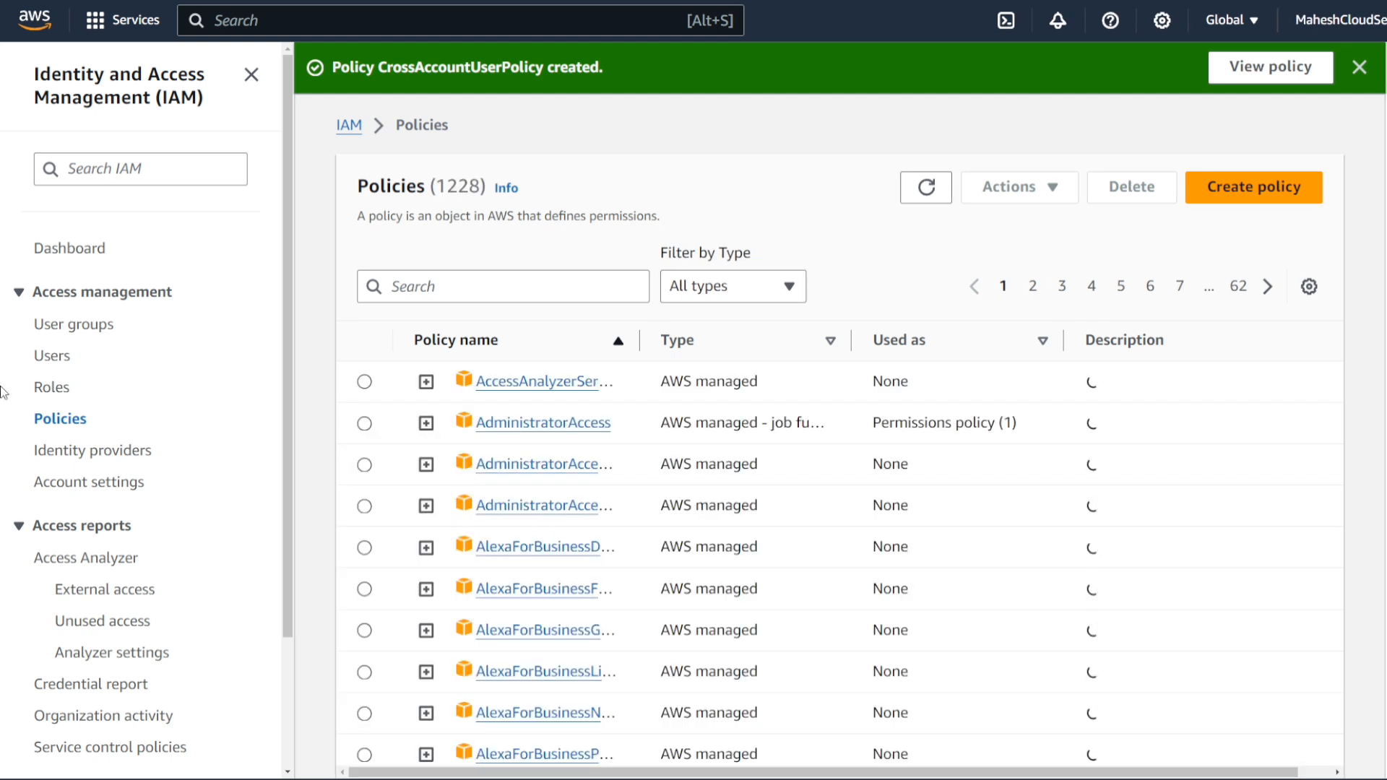
Attach the customer managed CrossAccountUserPolicy directly to the non-admin IAM user
click(64, 361)
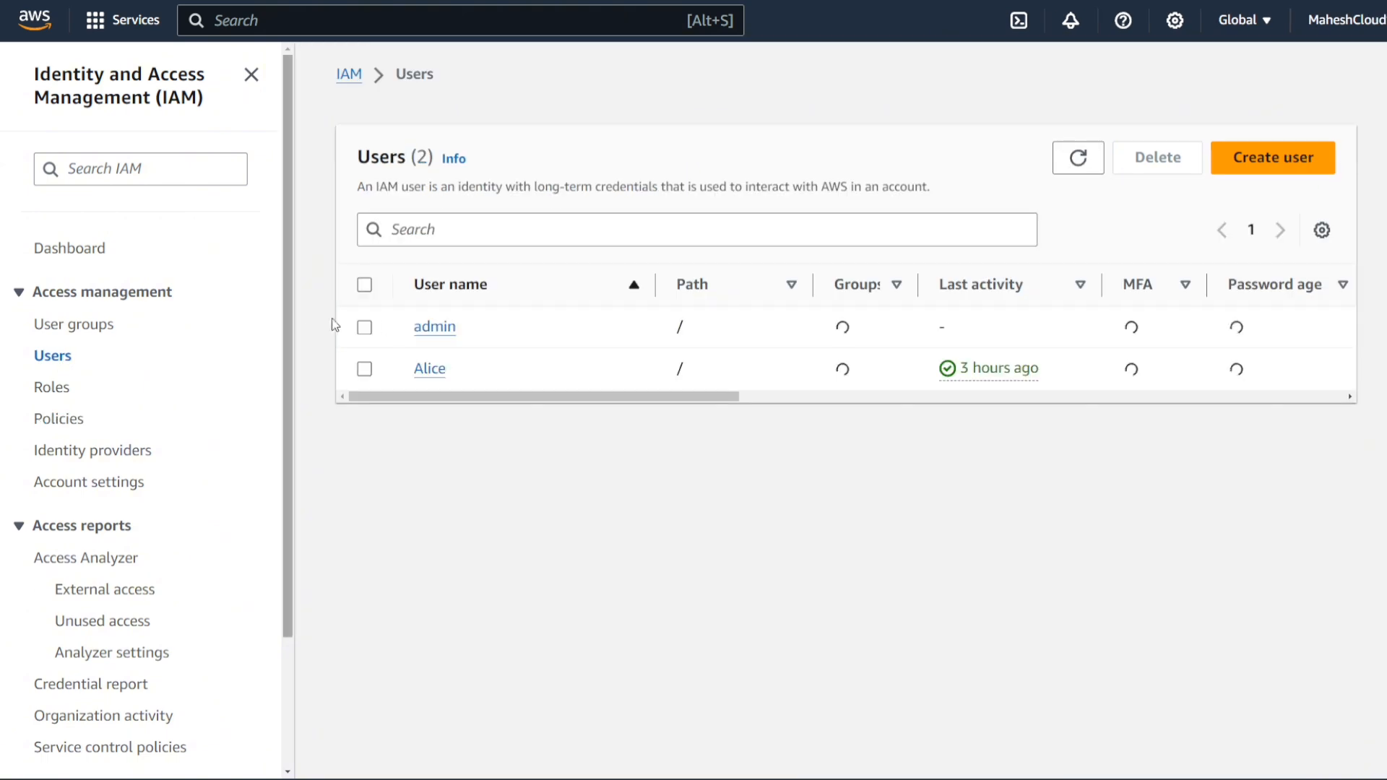
click(433, 374)
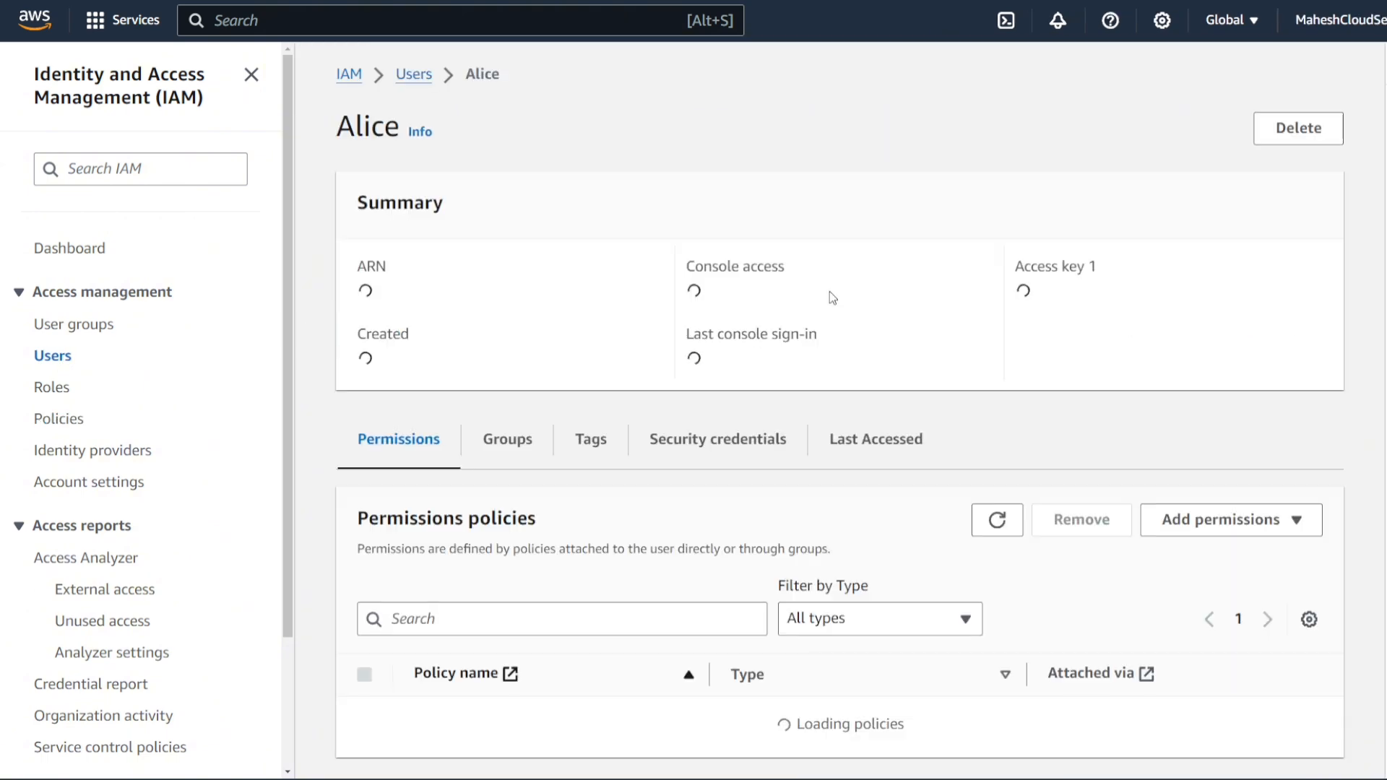
scroll(1260, 333, down, 3)
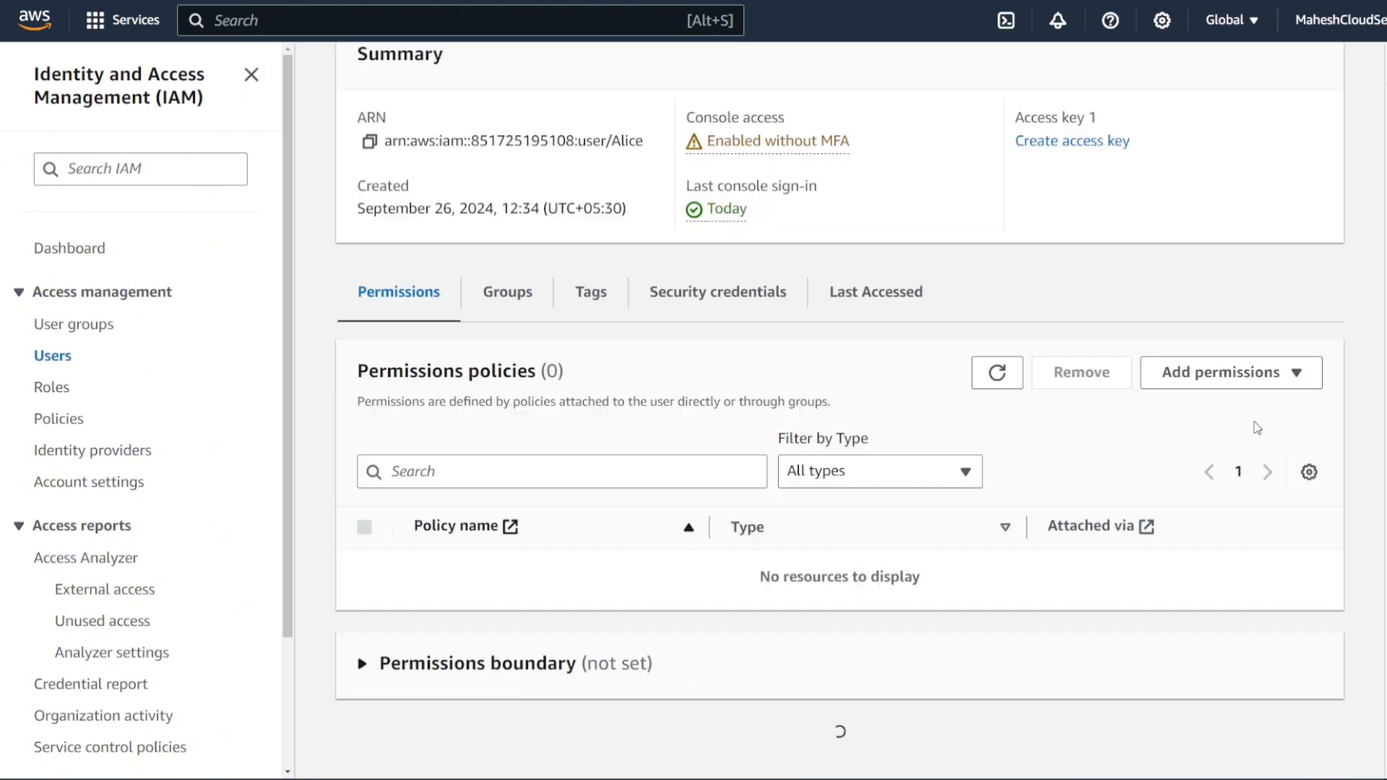
click(1217, 371)
click(1217, 405)
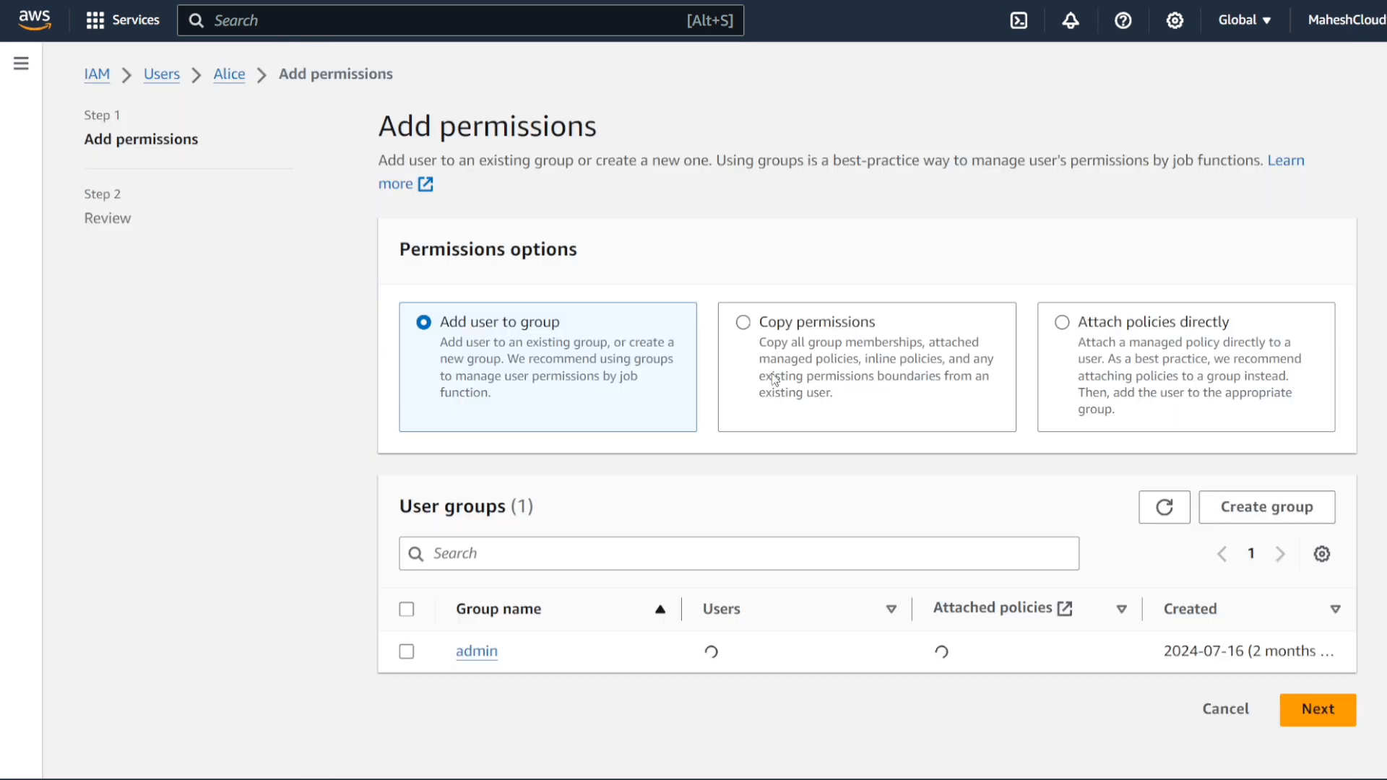
click(1156, 370)
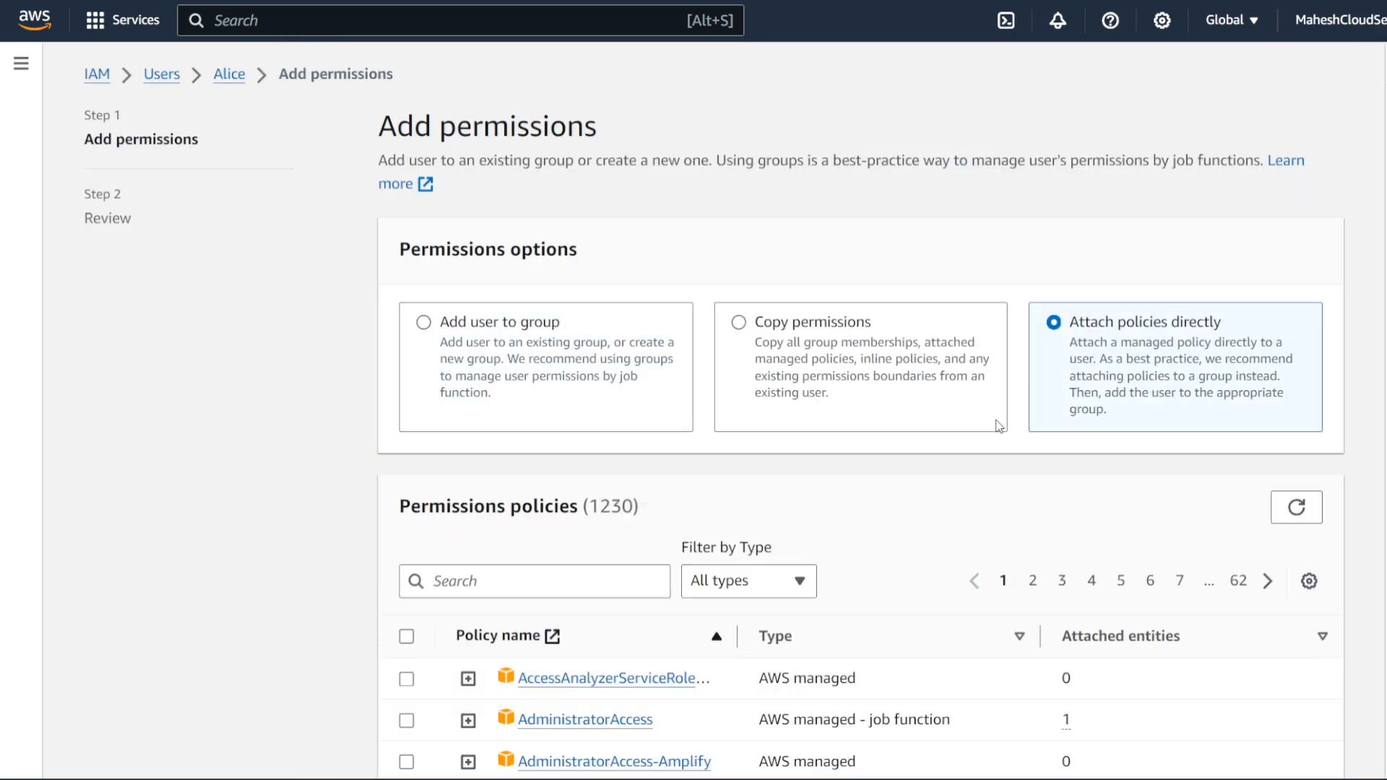
click(752, 580)
click(793, 645)
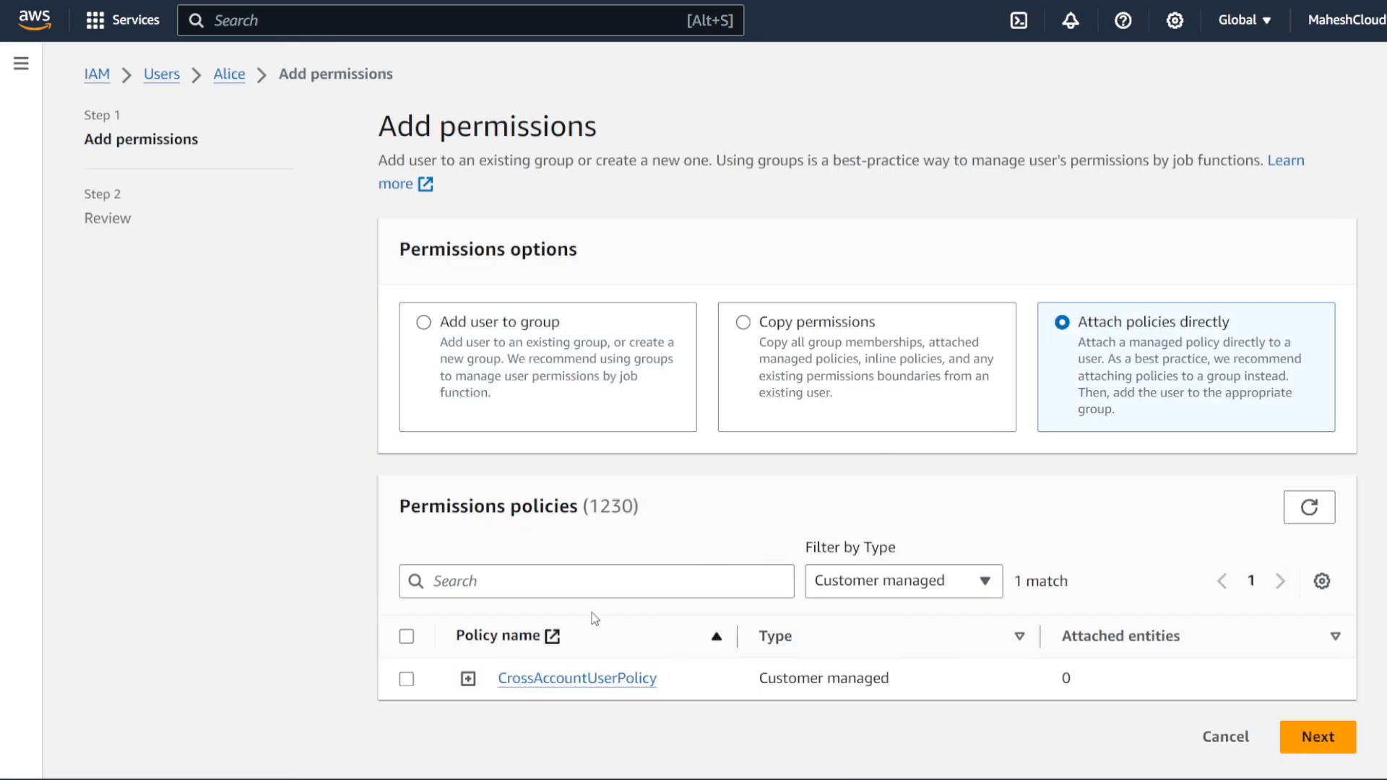
click(406, 680)
click(1285, 751)
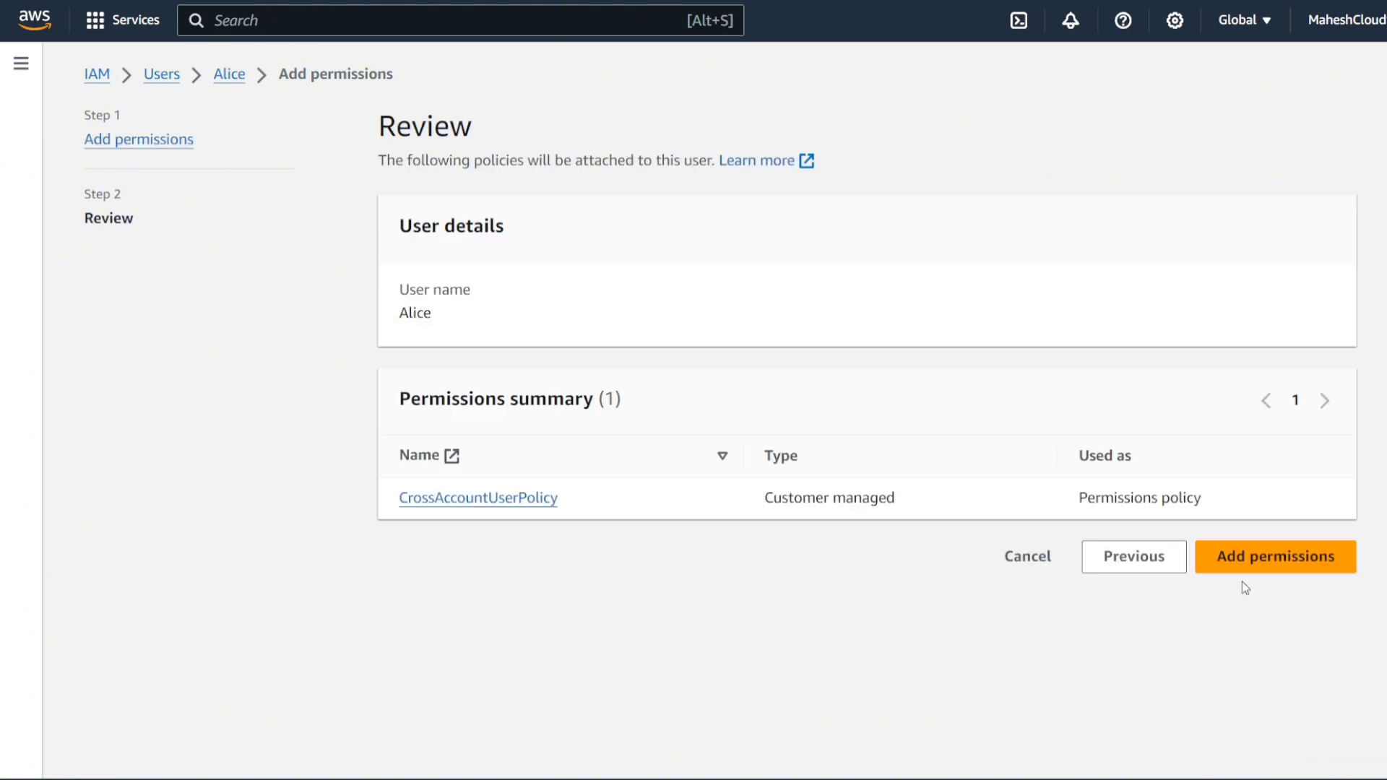
click(1291, 569)
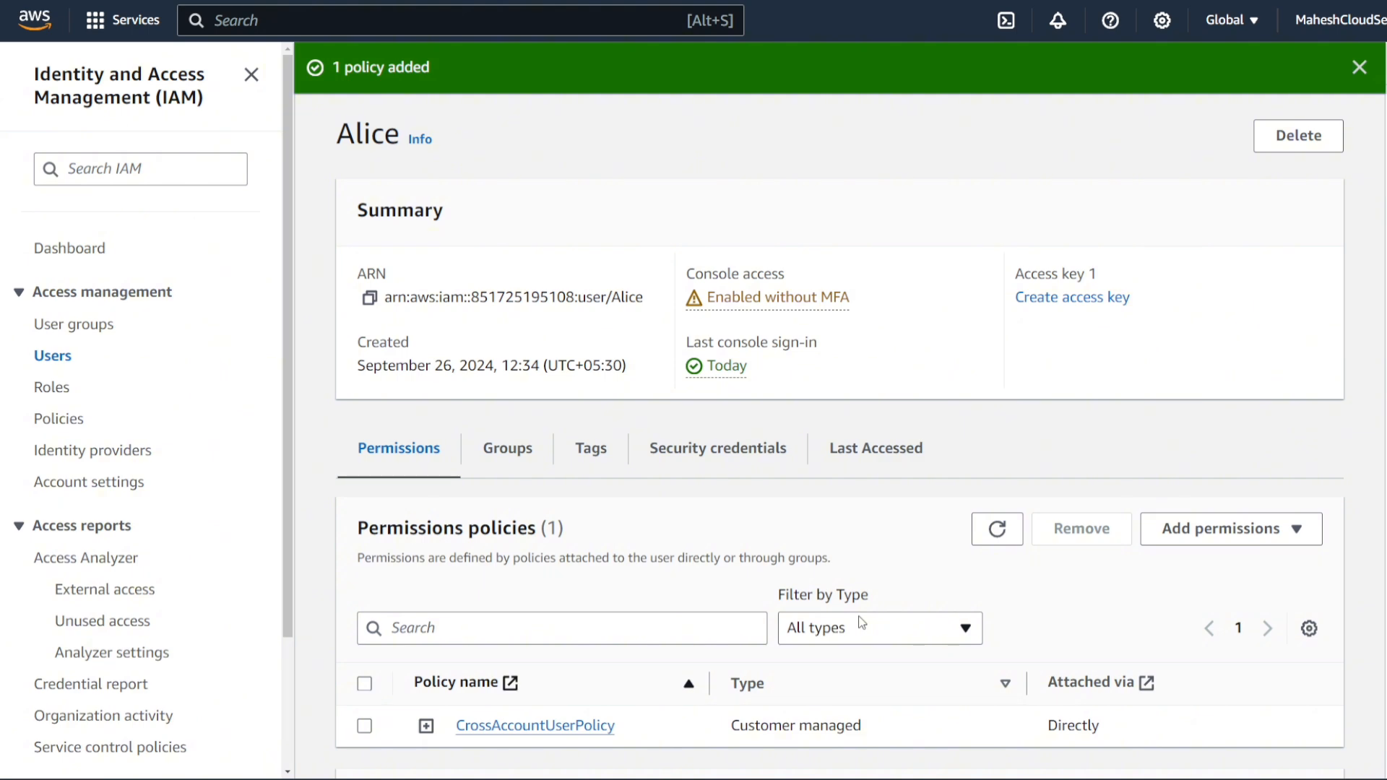
Copy the console sign-in link from the user's security credentials and open it in a separate browser window
scroll(1255, 644, down, 5)
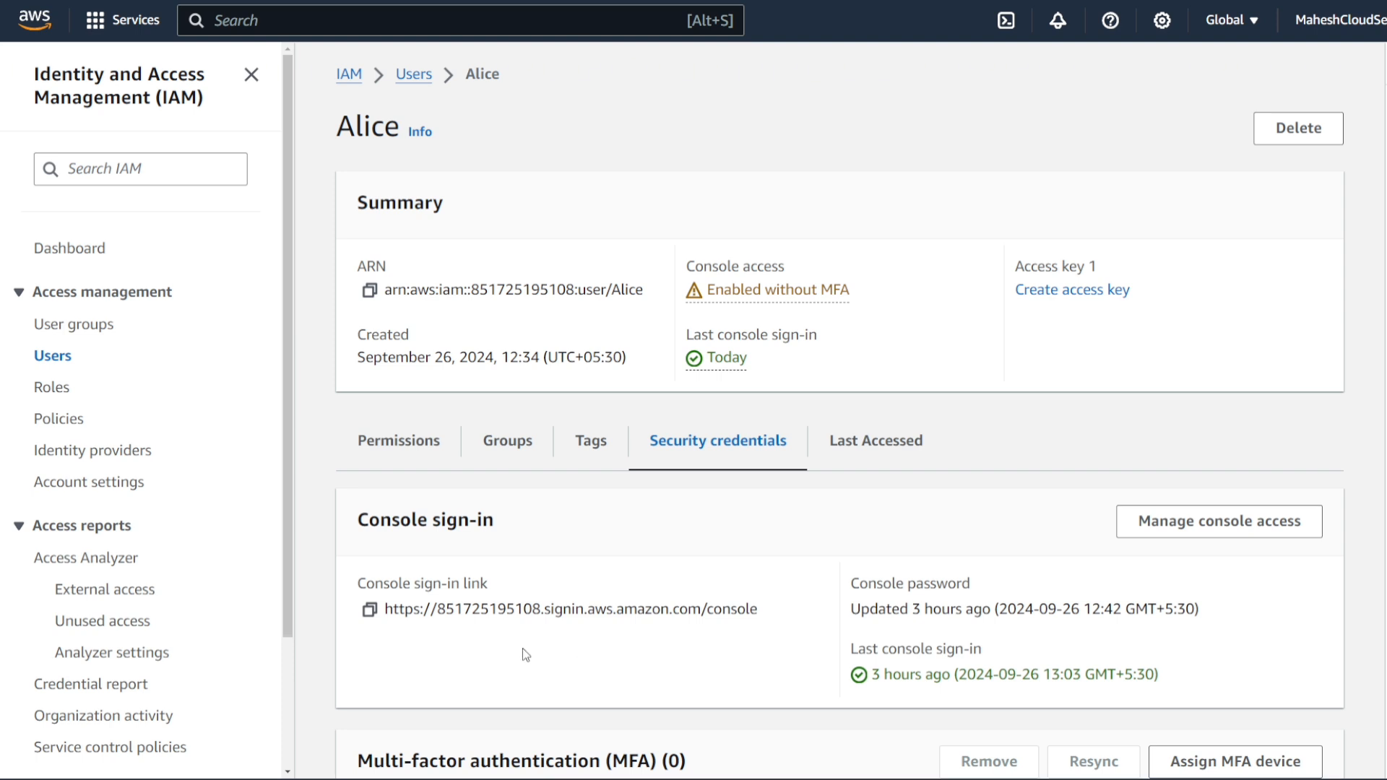
click(369, 611)
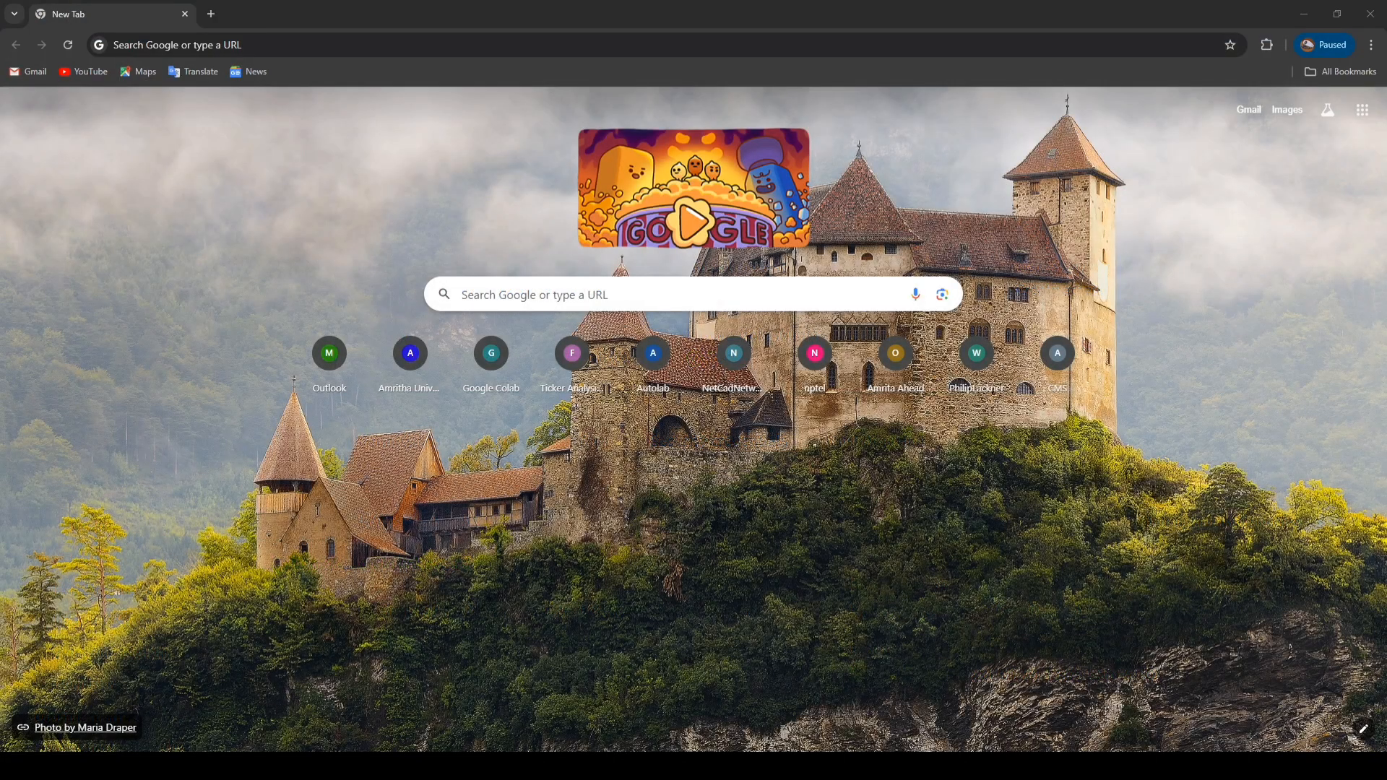
key(ctrl+v)
key(Return)
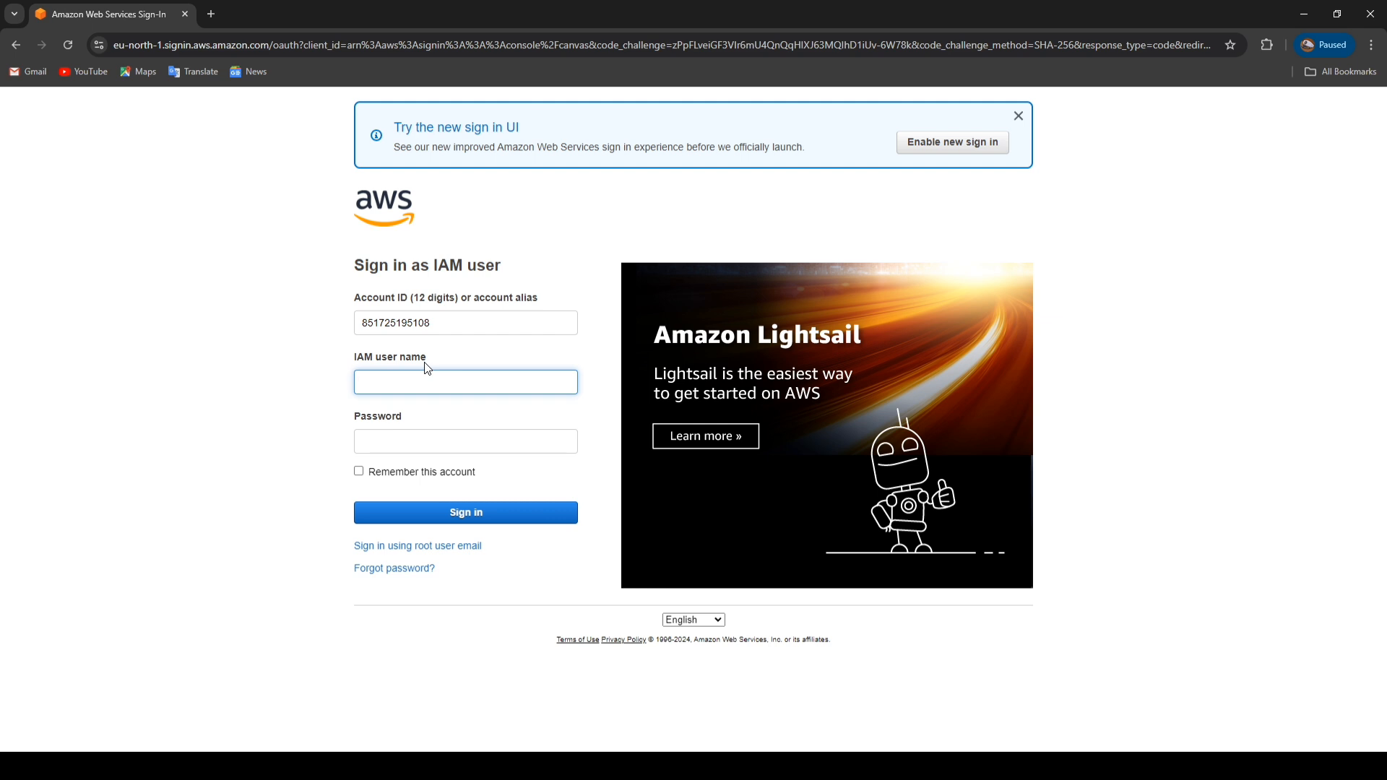
Sign in as the IAM user by entering the IAM user name and the account password
text(Akice)
key(ctrl+a)
key(BackSpace)
text(Alice)
key(Tab)
text(a)
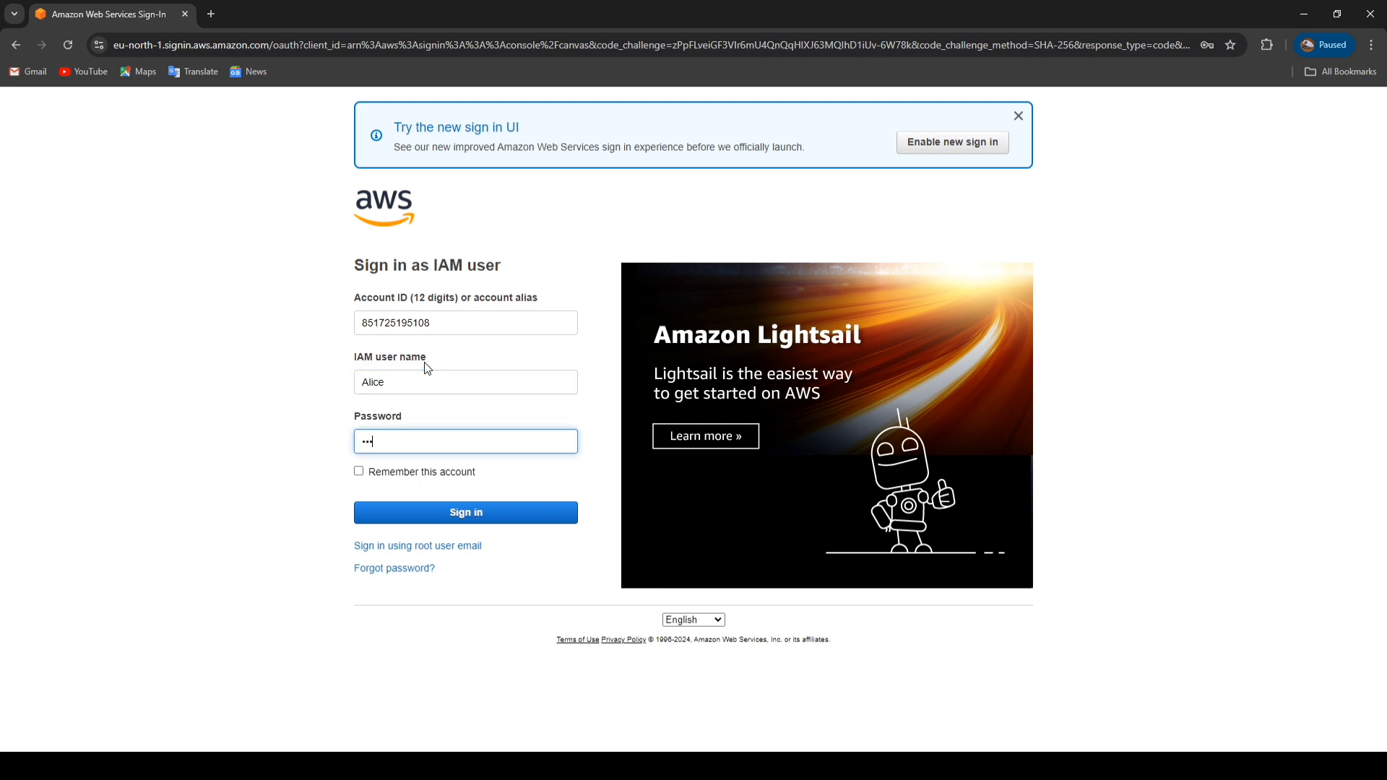
key(BackSpace)
key(BackSpace)
key(BackSpace)
text(aaaaaa)
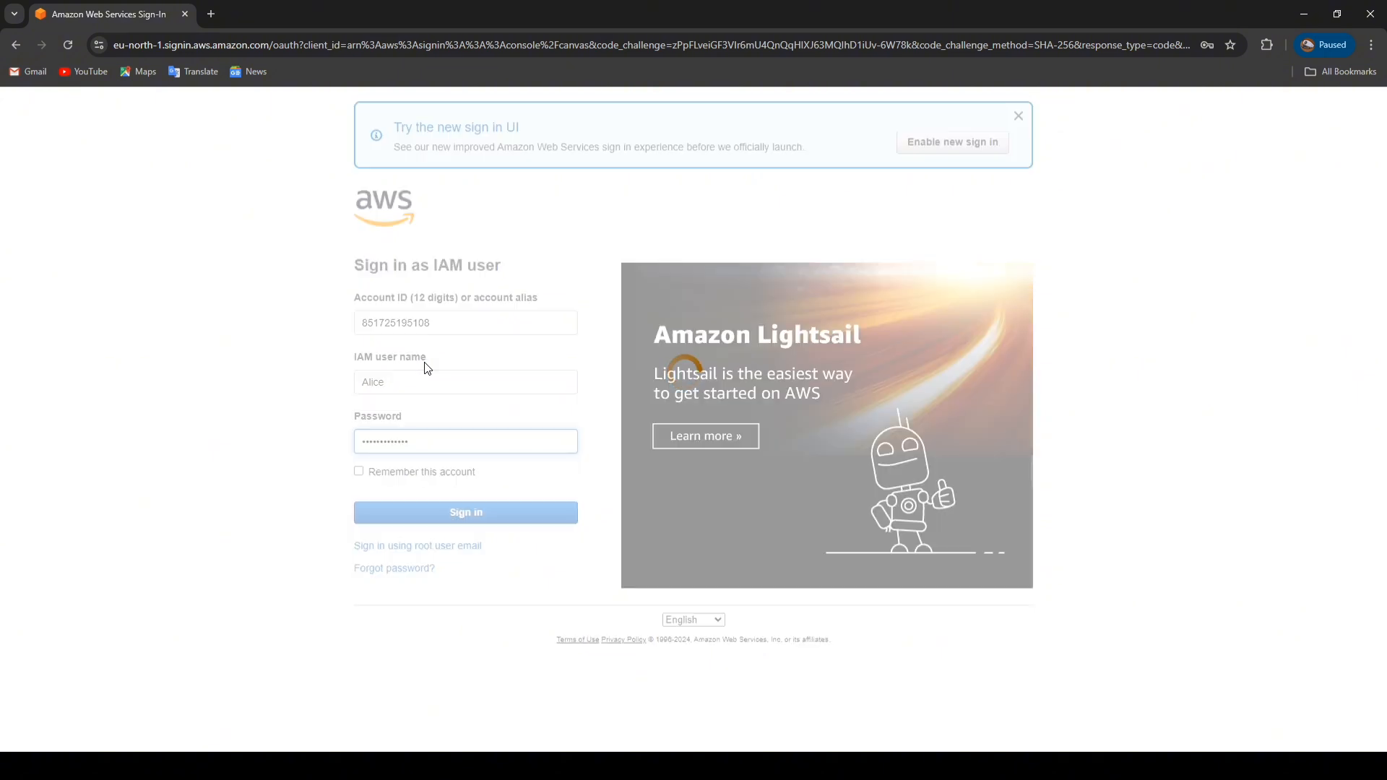
Submit the IAM user sign-in, then copy S3AccessRole's console switch-role link and open it in a new tab of that user's session
key(Return)
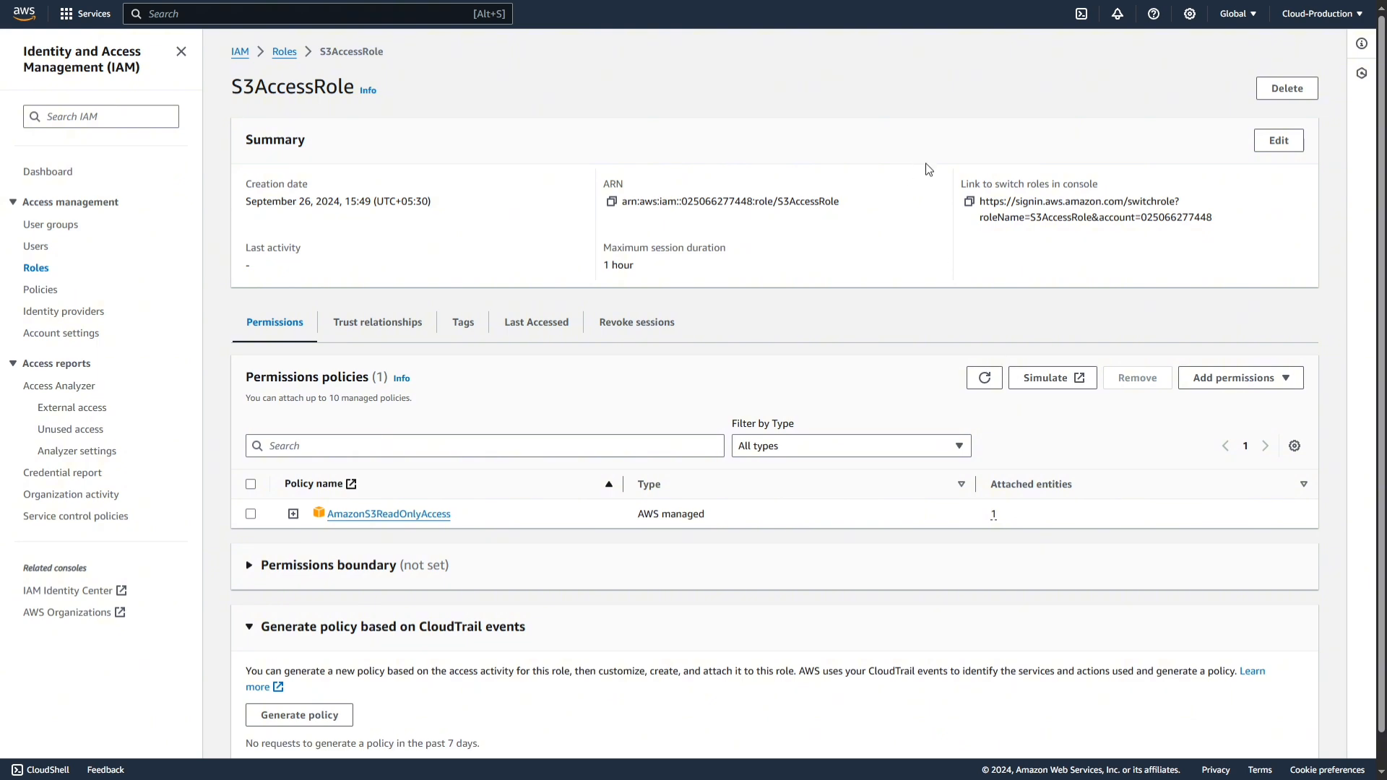
click(969, 203)
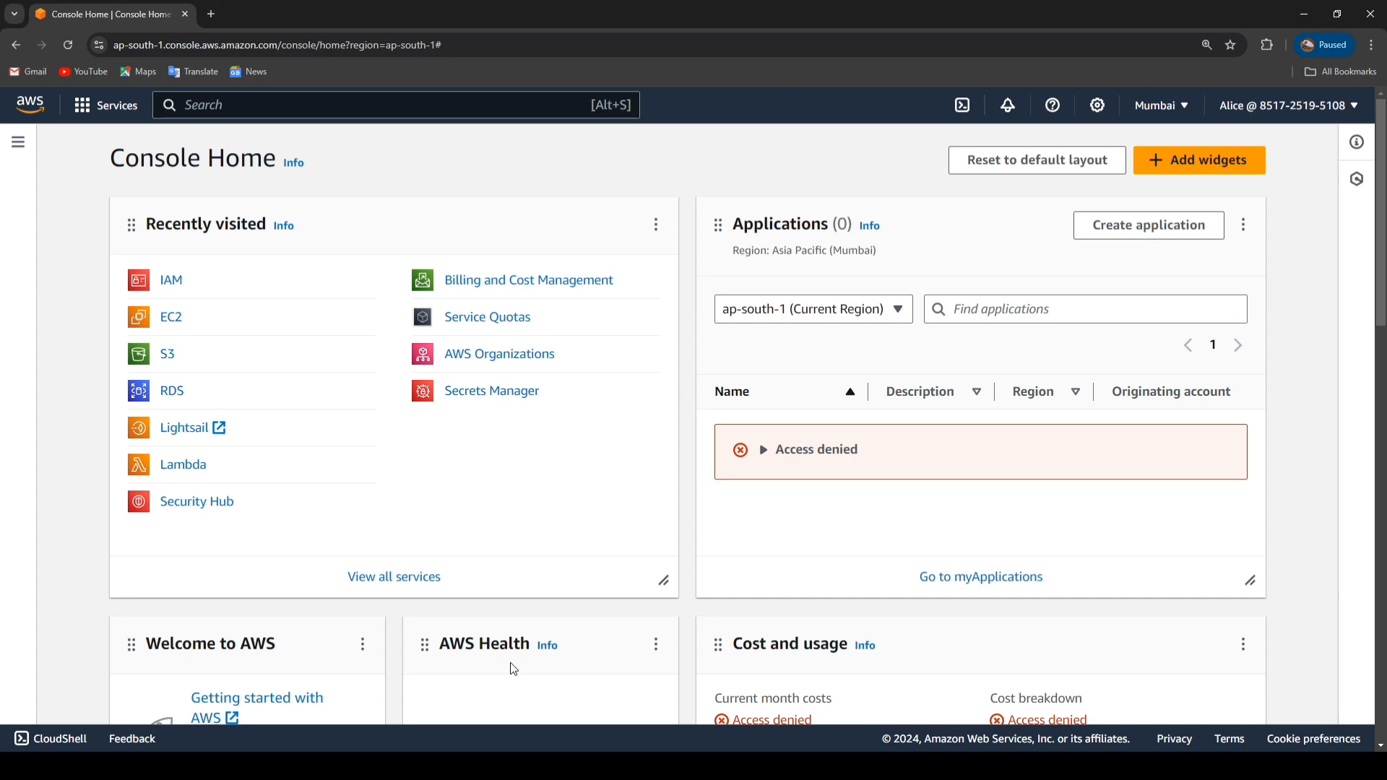
key(ctrl+t)
key(ctrl+v)
key(Return)
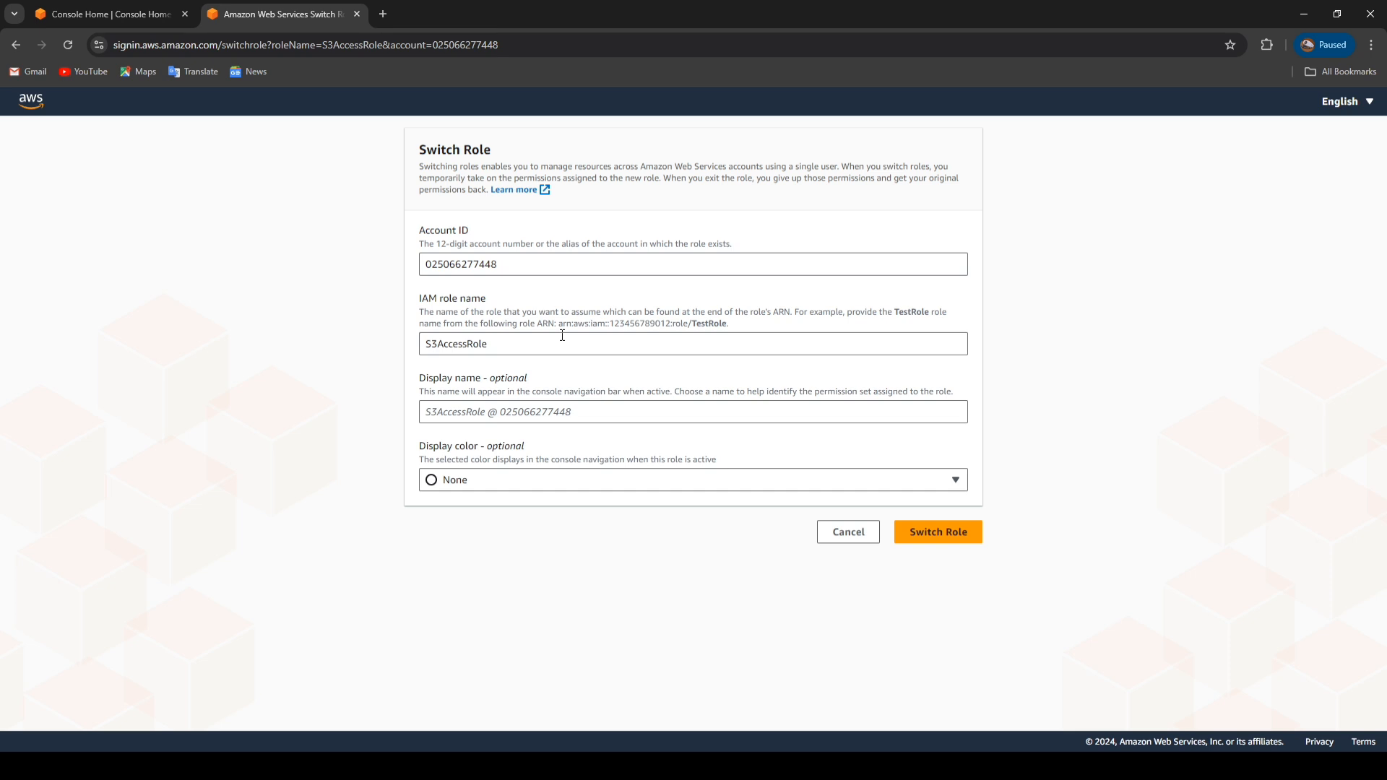
Switch to S3AccessRole with the display name S3AcccessSession and the display color Red
click(467, 407)
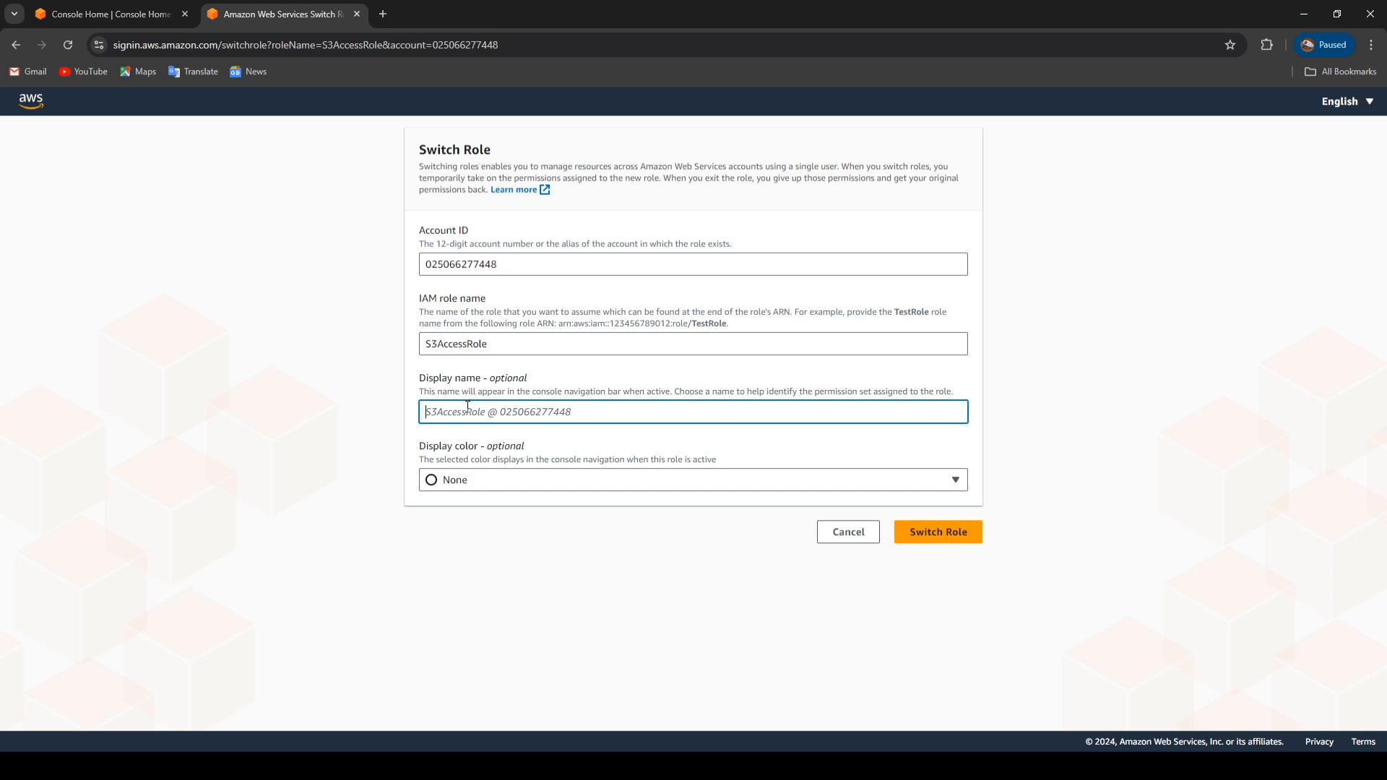
text(S3AcccessSession)
click(486, 480)
click(490, 531)
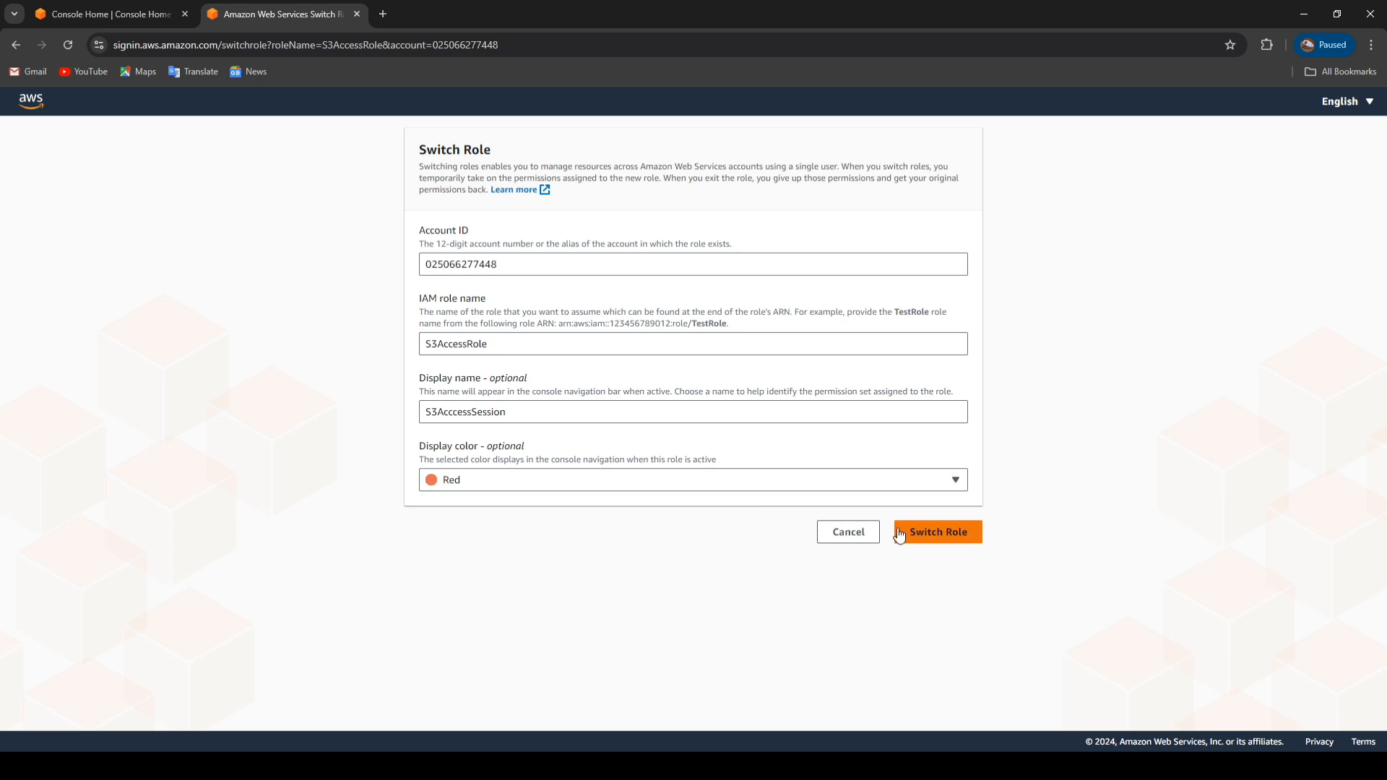
click(902, 533)
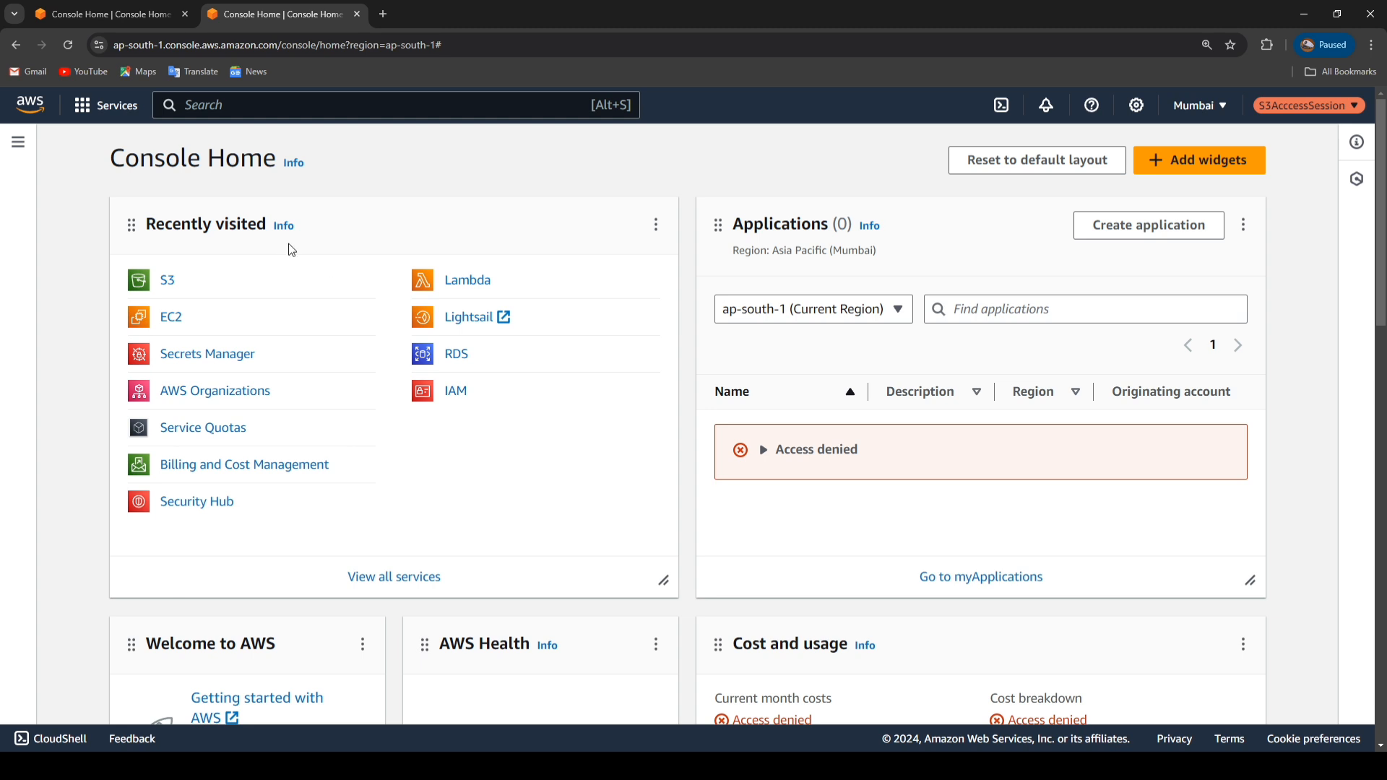
Open S3 under the assumed role, view the objects in sensitive-s3-bucket, and return to the bucket list
click(265, 108)
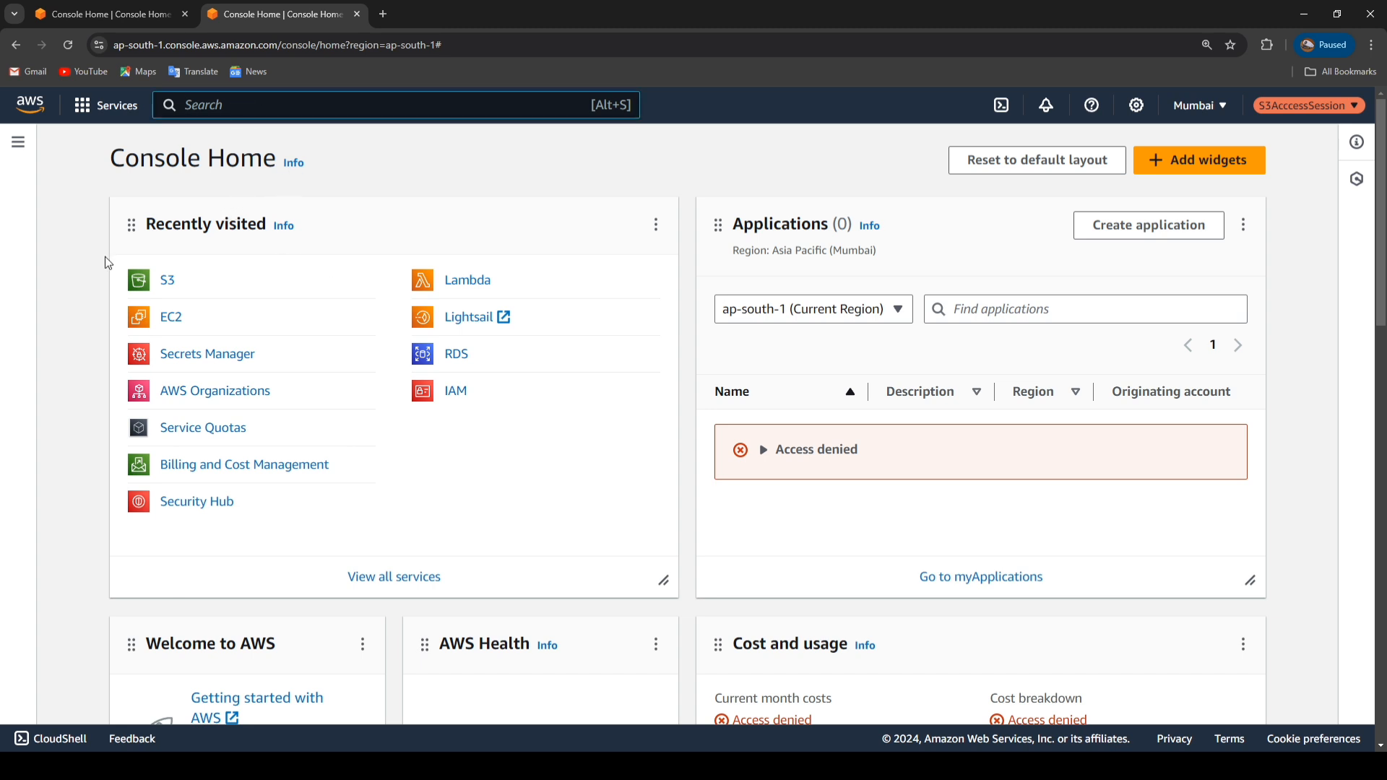
click(172, 280)
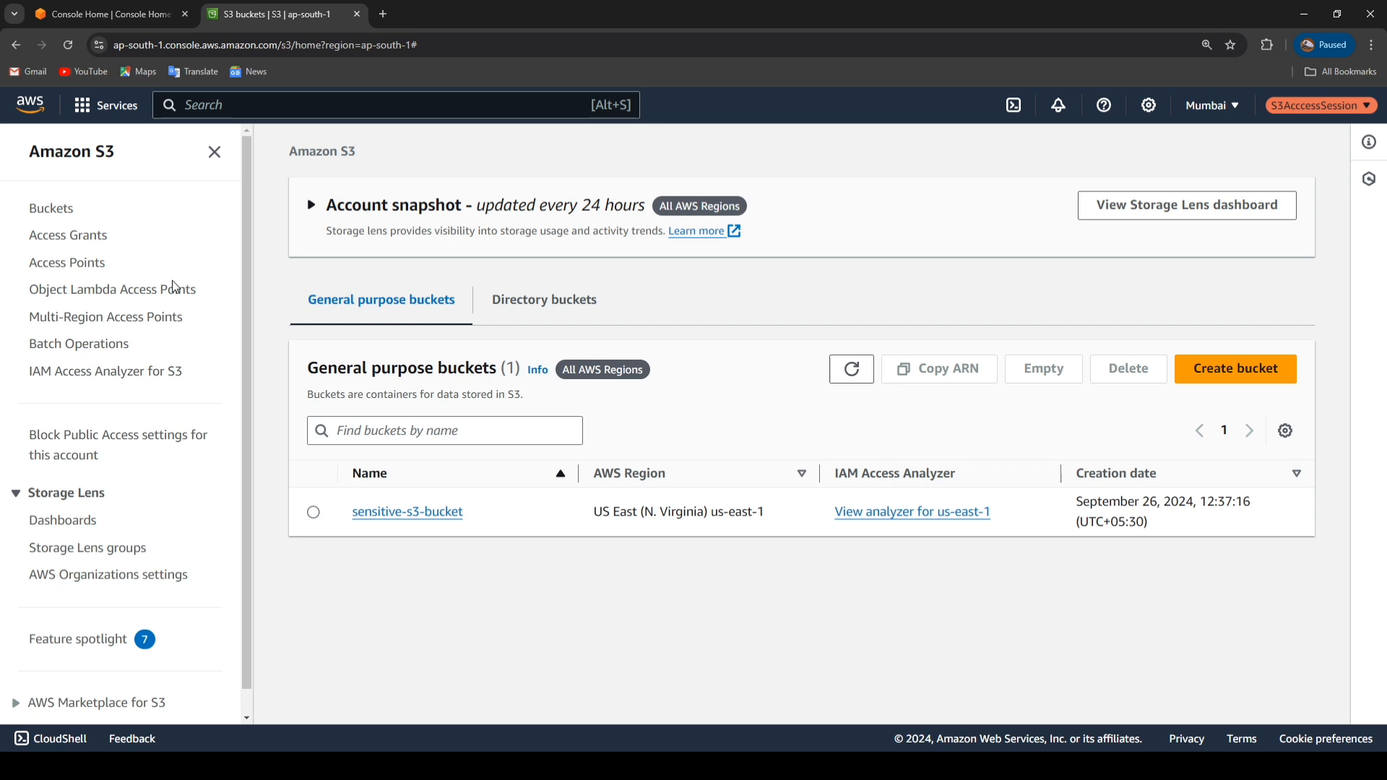
click(383, 513)
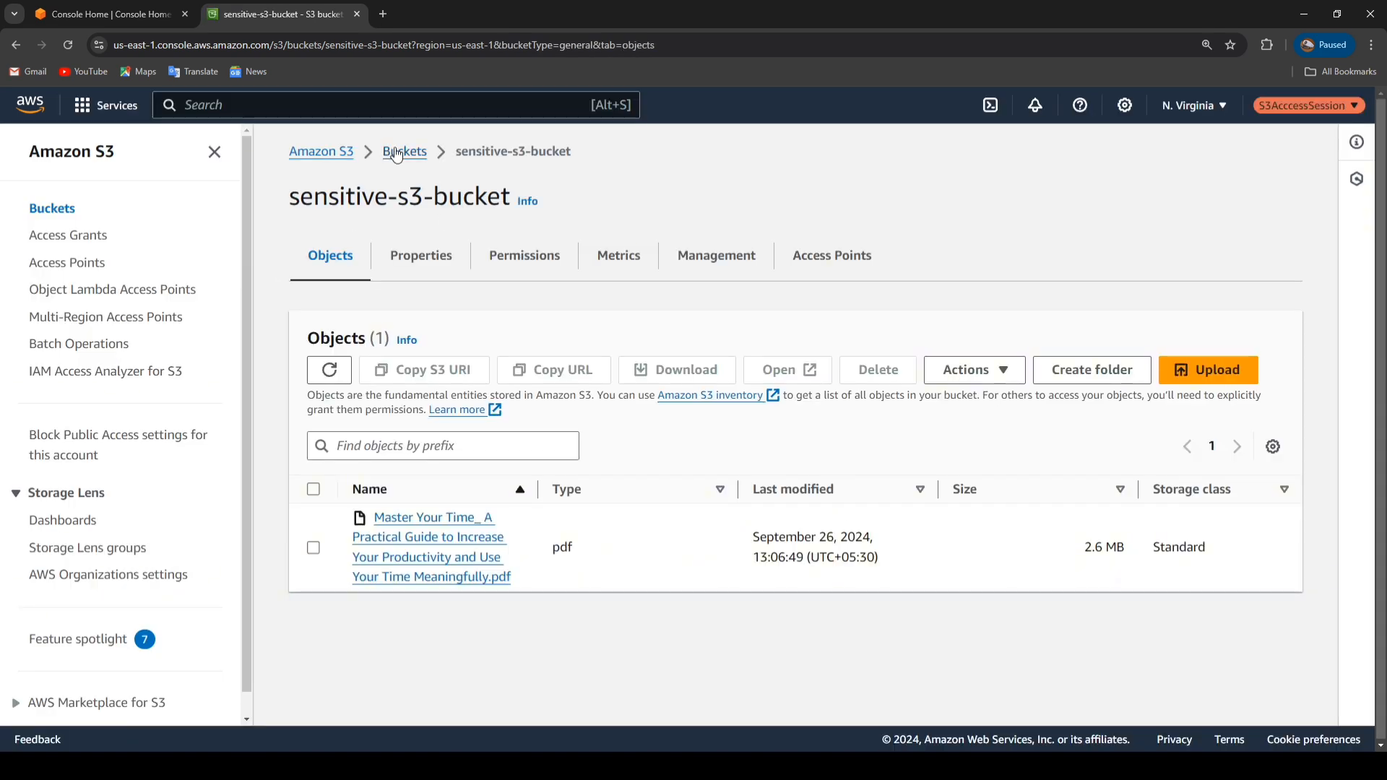
click(396, 153)
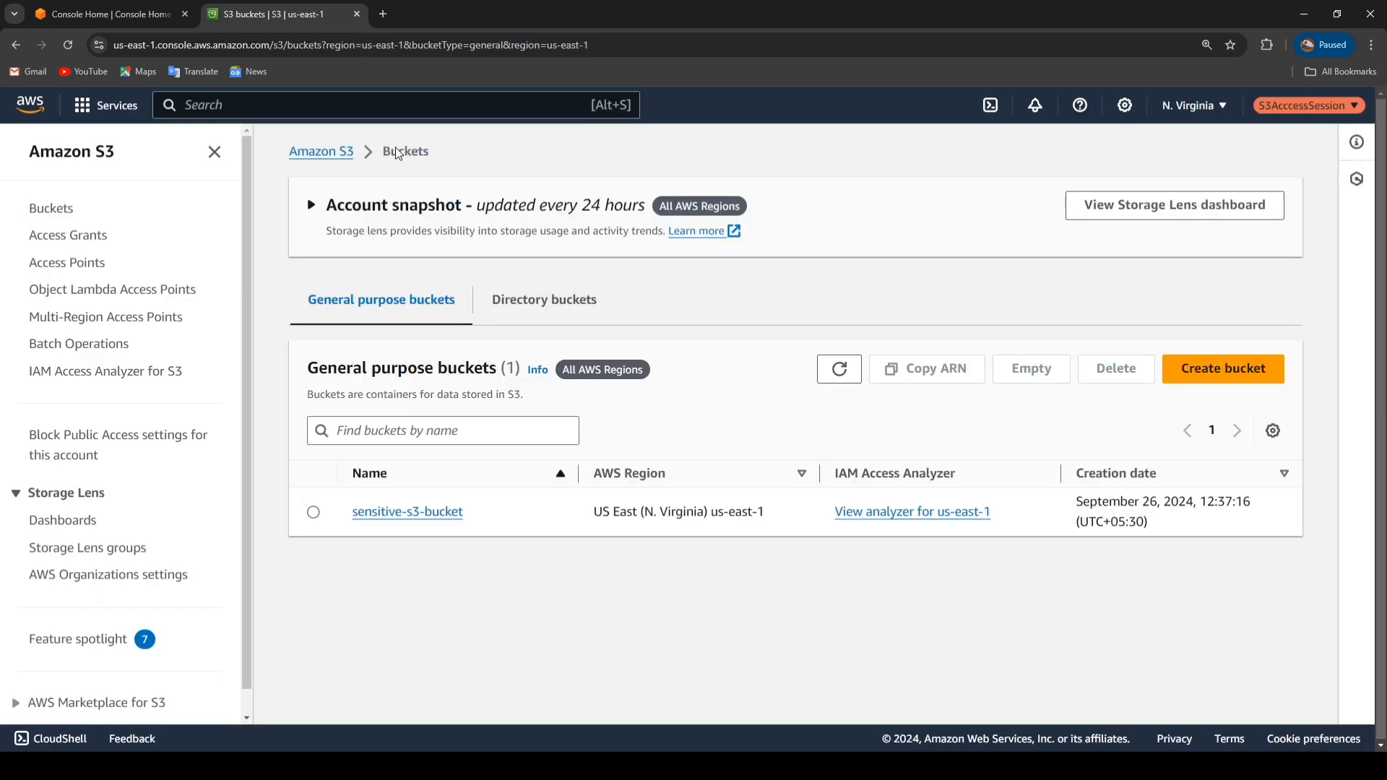